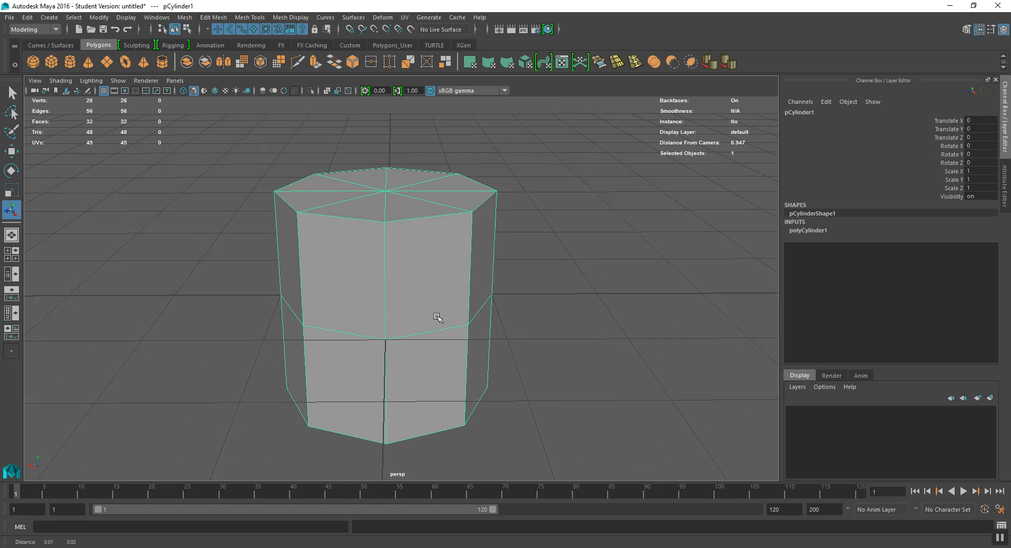
Clear the selection and select the cylinder again as a whole object.
{"action": "left_click", "coordinate": [526, 288]}
{"action": "left_click", "coordinate": [370, 224]}
{"action": "left_click_drag", "start_coordinate": [370, 223], "coordinate": [422, 256], "text": "alt"}
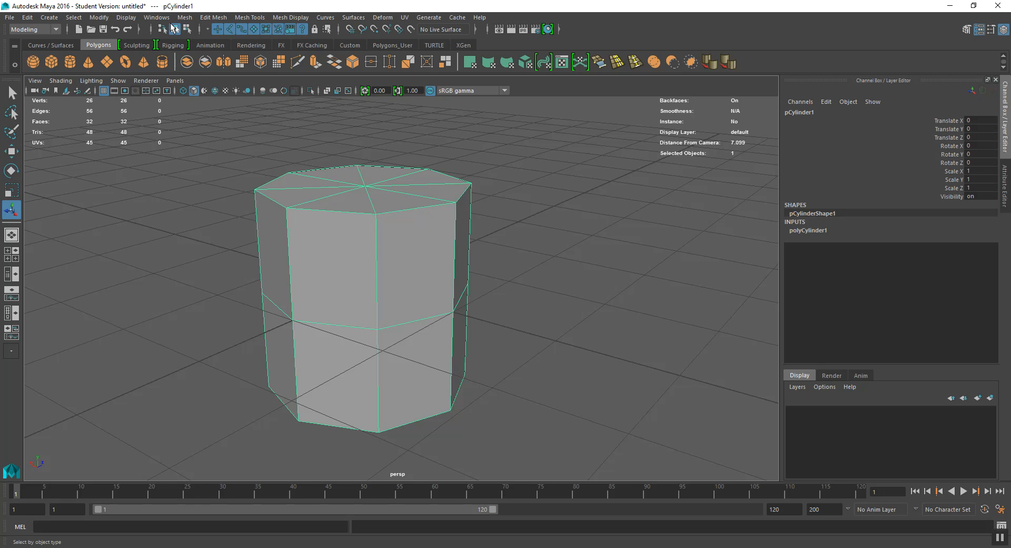
{"action": "left_click", "coordinate": [251, 152]}
{"action": "left_click", "coordinate": [315, 210]}
{"action": "left_click_drag", "start_coordinate": [319, 213], "coordinate": [370, 225], "text": "alt"}
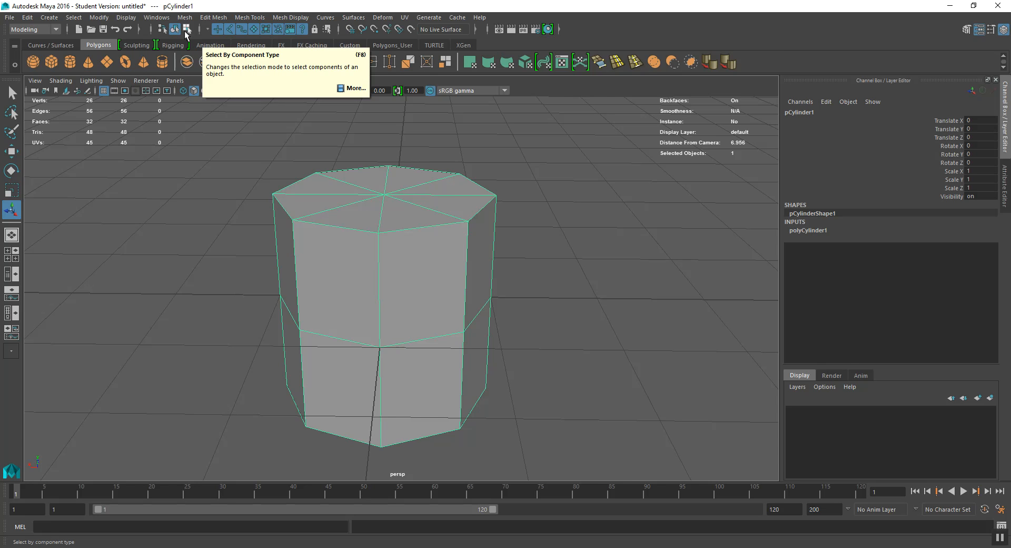
{"action": "middle_click_drag", "start_coordinate": [504, 250], "coordinate": [460, 220], "text": "alt"}
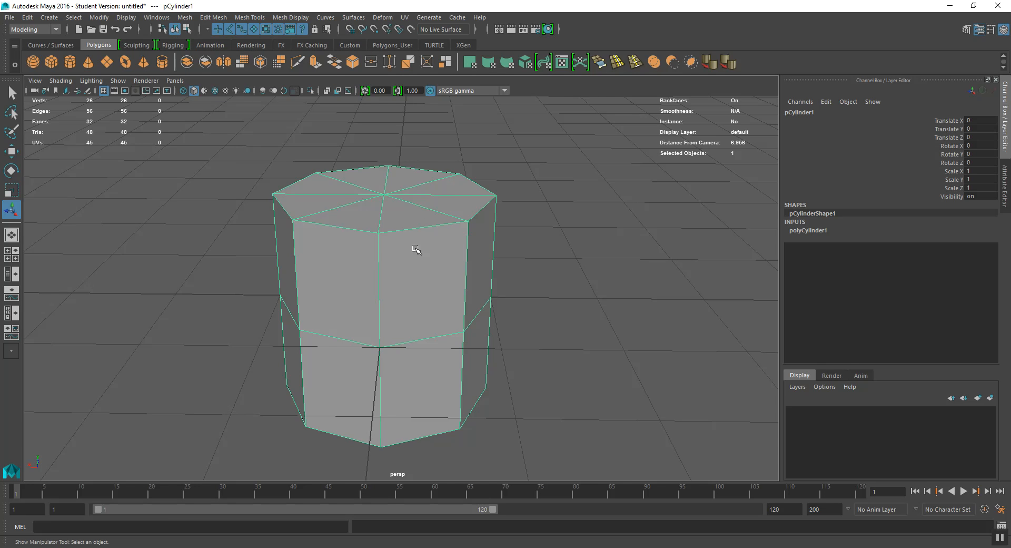
Create a polygon cube and move it beside the cylinder, to about X -2.02, Y 0.701, Z 0.367.
{"action": "key", "text": "space"}
{"action": "left_click", "coordinate": [402, 178]}
{"action": "mouse_move", "coordinate": [416, 218]}
{"action": "left_click", "coordinate": [591, 237]}
{"action": "key", "text": "w"}
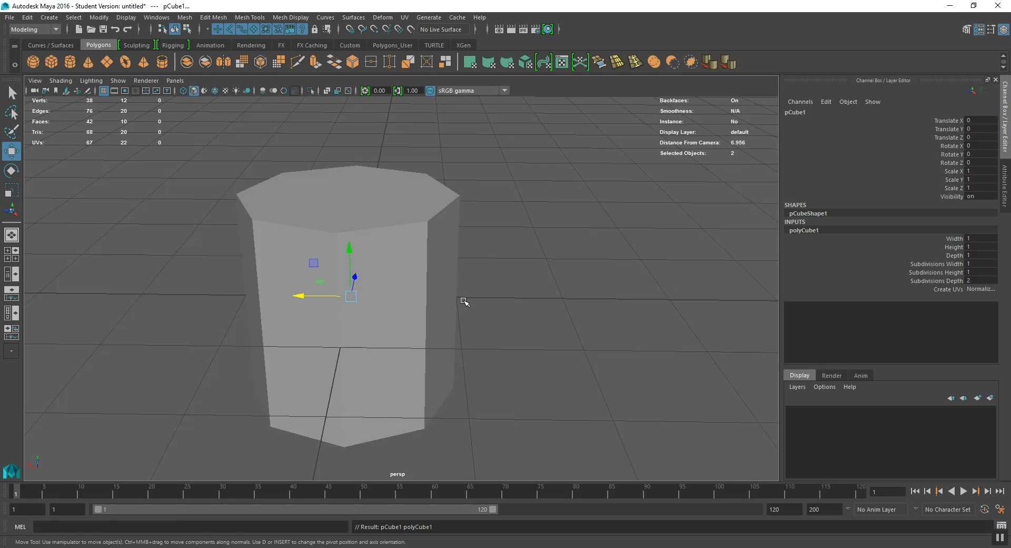
{"action": "middle_click_drag", "start_coordinate": [774, 205], "coordinate": [557, 198]}
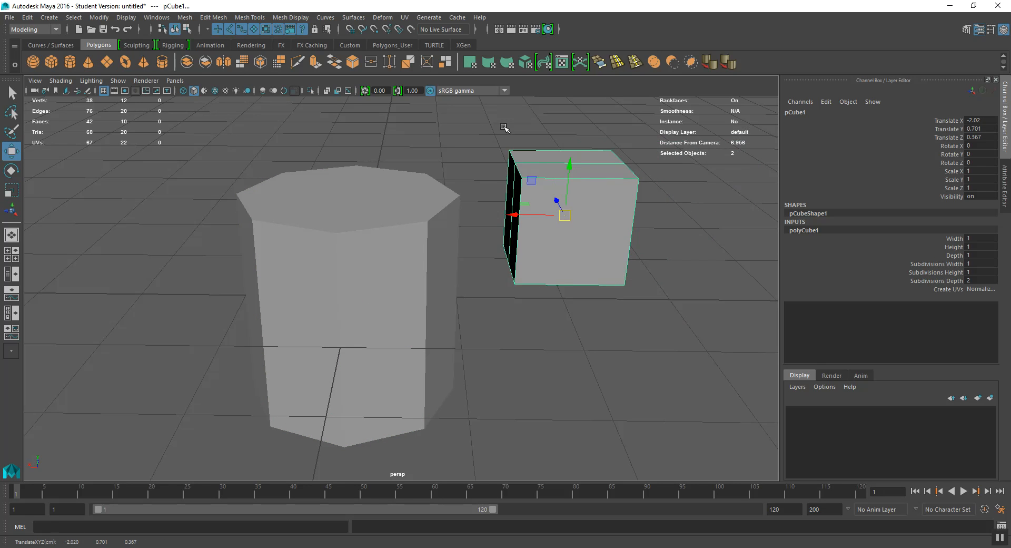
Select the cube, move it to about X -2.384, Y 0.077, Z 1.322, and scale it uniformly to about 1.61.
{"action": "left_click", "coordinate": [477, 211]}
{"action": "middle_click_drag", "start_coordinate": [477, 211], "coordinate": [358, 223], "text": "alt"}
{"action": "left_click", "coordinate": [358, 223]}
{"action": "left_click", "coordinate": [503, 237]}
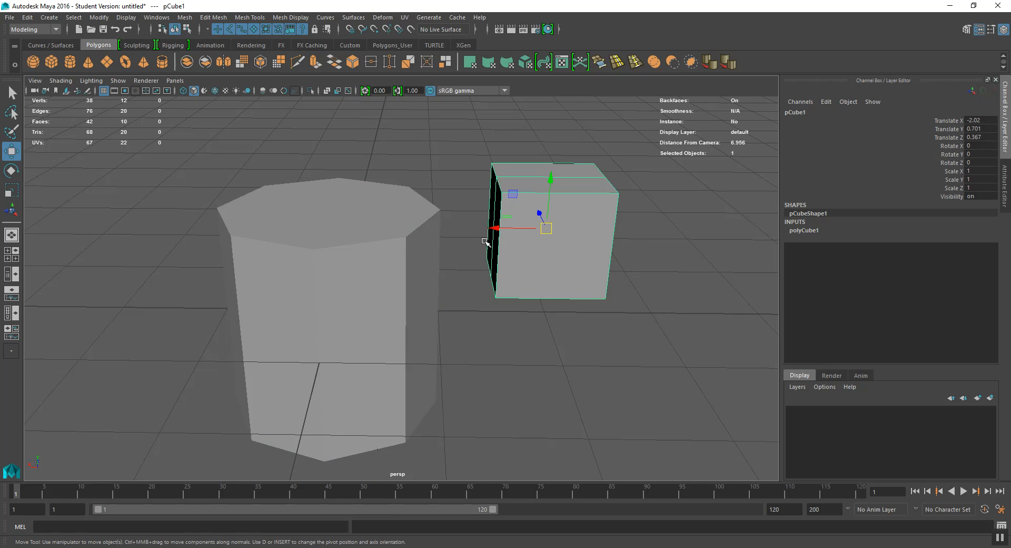
{"action": "left_click_drag", "start_coordinate": [524, 228], "coordinate": [585, 251]}
{"action": "key", "text": "r"}
{"action": "left_click", "coordinate": [400, 260]}
{"action": "left_click_drag", "start_coordinate": [386, 290], "coordinate": [693, 220], "text": "alt"}
{"action": "left_click", "coordinate": [603, 266]}
{"action": "left_click_drag", "start_coordinate": [530, 228], "coordinate": [518, 220], "text": "alt"}
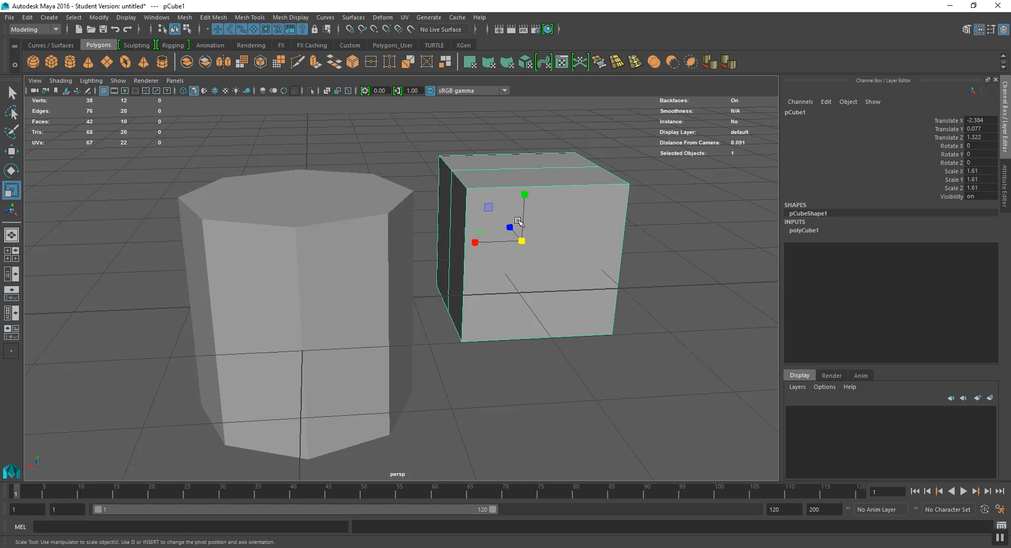
Delete the cube and select the cylinder.
{"action": "key", "text": "Delete"}
{"action": "left_click", "coordinate": [351, 231]}
{"action": "left_click_drag", "start_coordinate": [312, 260], "coordinate": [363, 235], "text": "alt"}
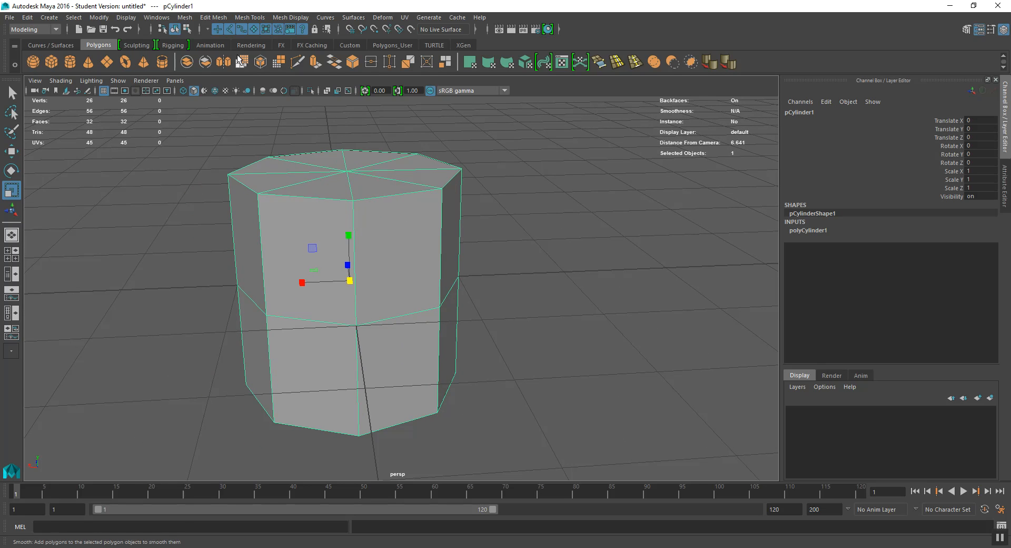
Switch to component selection mode and pick UV points around the cylinder's top.
{"action": "left_click", "coordinate": [187, 30]}
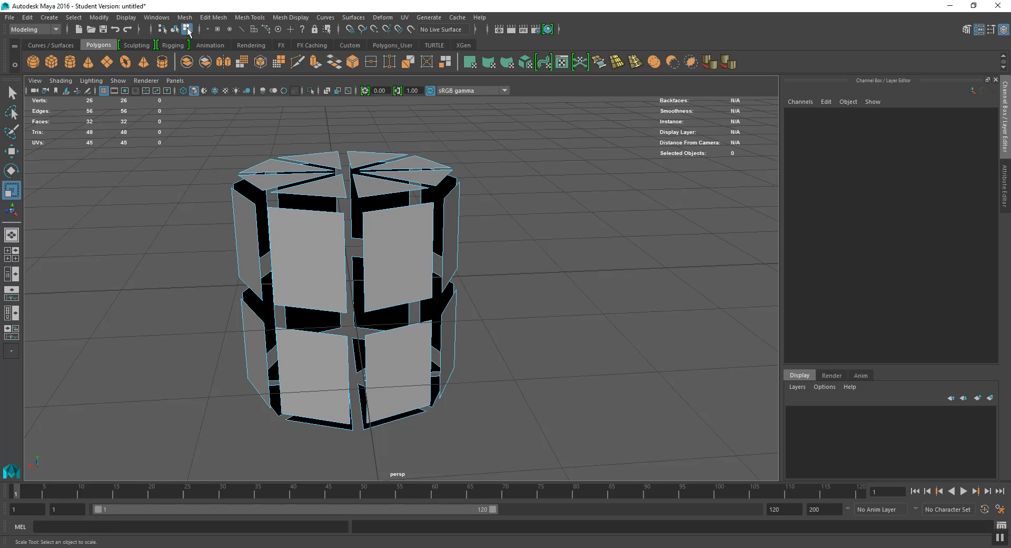
{"action": "left_click", "coordinate": [229, 29]}
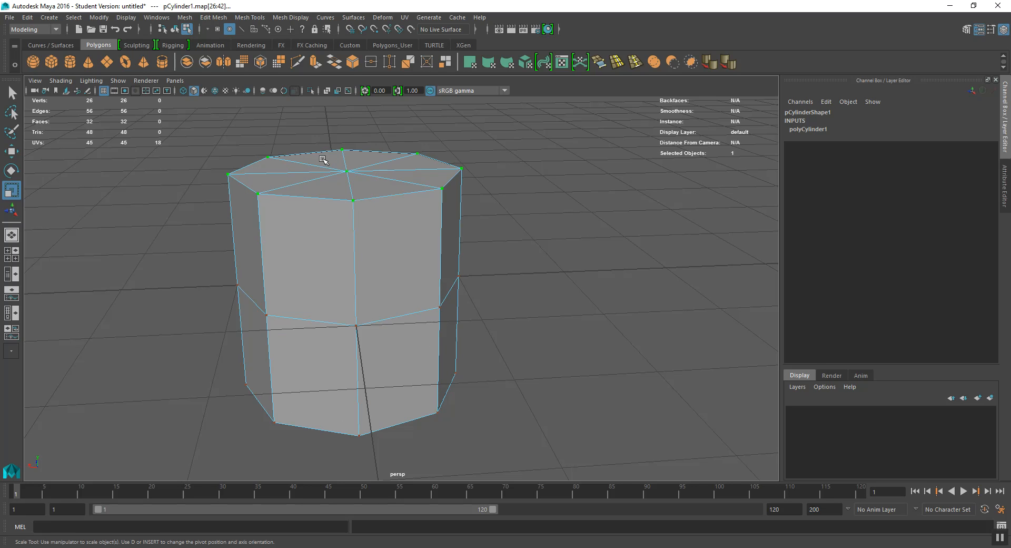
{"action": "right_click_drag", "start_coordinate": [345, 227], "coordinate": [296, 198]}
{"action": "right_click_drag", "start_coordinate": [352, 186], "coordinate": [392, 193]}
{"action": "left_click_drag", "start_coordinate": [350, 189], "coordinate": [347, 249], "text": "alt"}
{"action": "left_click", "coordinate": [350, 195]}
Switch to face selection and pick individual side faces on the cylinder's upper half.
{"action": "right_click_drag", "start_coordinate": [352, 233], "coordinate": [352, 262]}
{"action": "left_click", "coordinate": [337, 274]}
{"action": "left_click_drag", "start_coordinate": [397, 223], "coordinate": [385, 222], "text": "alt"}
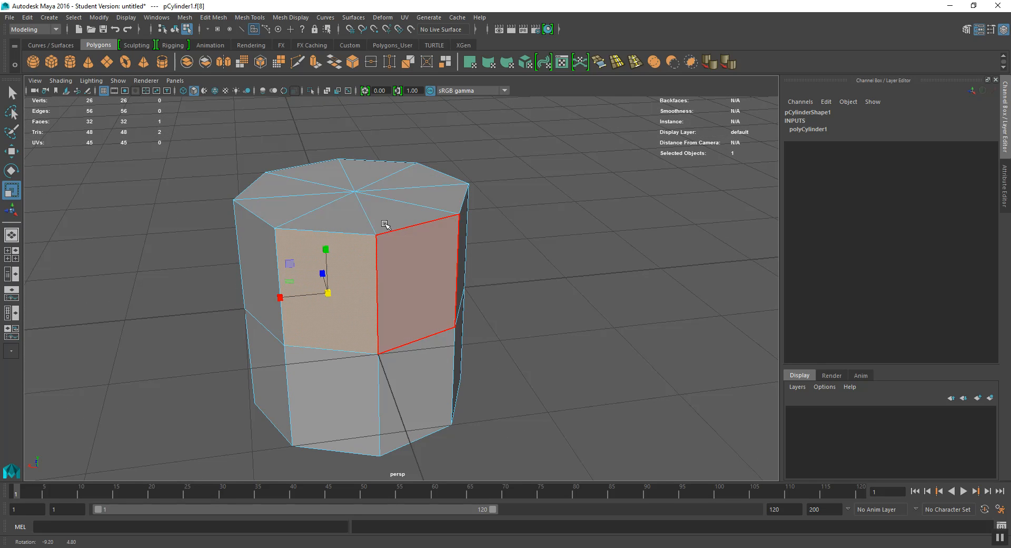
{"action": "middle_click_drag", "start_coordinate": [366, 254], "coordinate": [342, 240], "text": "alt"}
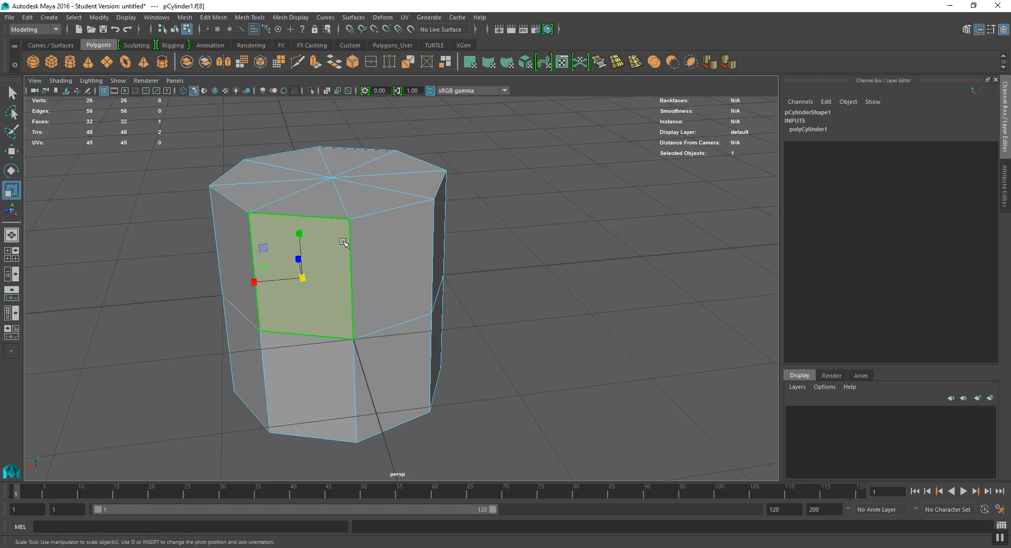
{"action": "left_click", "coordinate": [383, 236]}
{"action": "left_click_drag", "start_coordinate": [282, 260], "coordinate": [305, 211], "text": "alt"}
{"action": "left_click", "coordinate": [304, 207]}
{"action": "left_click", "coordinate": [389, 272]}
{"action": "left_click_drag", "start_coordinate": [390, 271], "coordinate": [369, 287], "text": "alt"}
Switch to edge selection and pick a vertical edge on the cylinder's upper half.
{"action": "right_click_drag", "start_coordinate": [364, 212], "coordinate": [365, 187]}
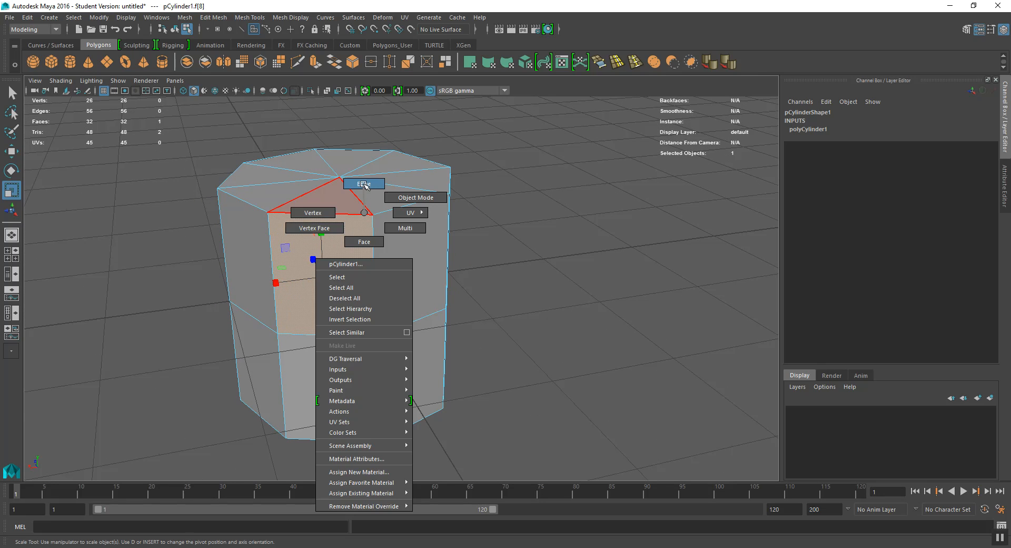
{"action": "right_click", "coordinate": [364, 212]}
{"action": "left_click", "coordinate": [371, 253]}
{"action": "left_click_drag", "start_coordinate": [358, 253], "coordinate": [330, 243], "text": "alt"}
{"action": "left_click", "coordinate": [315, 234]}
{"action": "left_click", "coordinate": [315, 235]}
Switch to vertex selection and box-select all the vertices of the cylinder's top cap.
{"action": "right_click", "coordinate": [316, 234]}
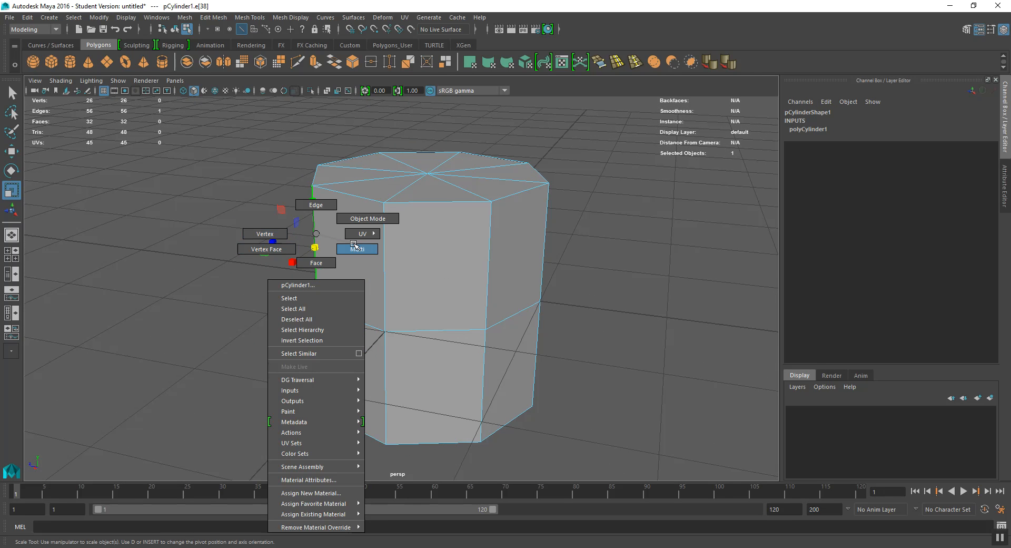
{"action": "right_click_drag", "start_coordinate": [319, 242], "coordinate": [284, 233]}
{"action": "left_click_drag", "start_coordinate": [286, 162], "coordinate": [416, 216]}
{"action": "left_click_drag", "start_coordinate": [218, 119], "coordinate": [575, 228]}
{"action": "left_click_drag", "start_coordinate": [575, 228], "coordinate": [495, 221], "text": "alt"}
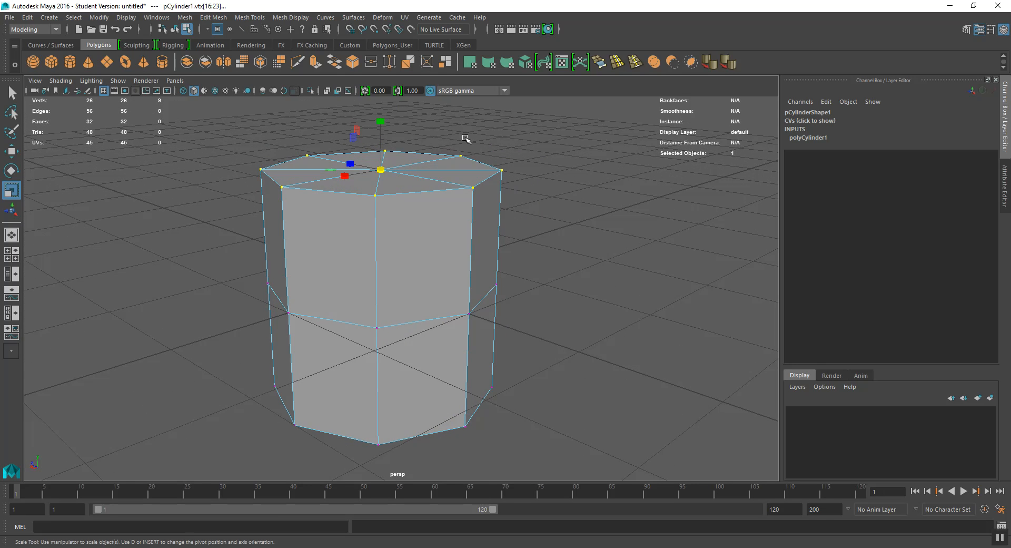
{"action": "left_click", "coordinate": [409, 137]}
{"action": "left_click_drag", "start_coordinate": [214, 137], "coordinate": [606, 216]}
{"action": "left_click_drag", "start_coordinate": [571, 292], "coordinate": [528, 280], "text": "alt"}
Select an upper side face in face mode, and return to vertex selection on the cylinder.
{"action": "right_click_drag", "start_coordinate": [399, 237], "coordinate": [398, 269]}
{"action": "left_click", "coordinate": [380, 257]}
{"action": "left_click_drag", "start_coordinate": [380, 257], "coordinate": [392, 364], "text": "alt"}
{"action": "right_click_drag", "start_coordinate": [423, 251], "coordinate": [357, 249]}
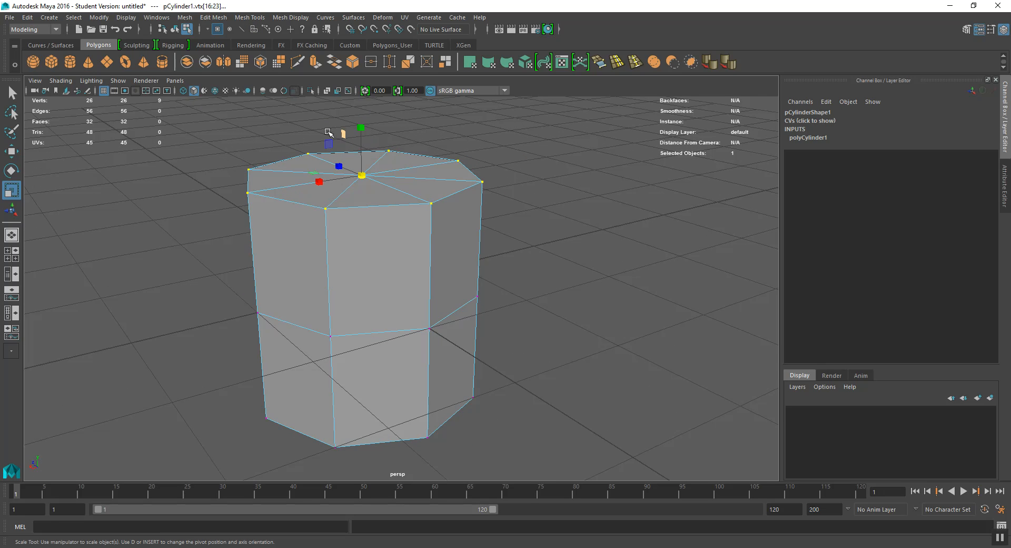
{"action": "mouse_move", "coordinate": [456, 227]}
{"action": "left_mouse_down", "text": "alt"}
{"action": "mouse_move", "coordinate": [492, 209]}
{"action": "mouse_move", "coordinate": [477, 228]}
{"action": "left_mouse_up", "text": "alt"}
Return to face selection, pick upper side faces on the near and far sides using wireframe display, and restore shaded display.
{"action": "right_click_drag", "start_coordinate": [409, 206], "coordinate": [398, 226]}
{"action": "left_click_drag", "start_coordinate": [398, 226], "coordinate": [483, 240], "text": "alt"}
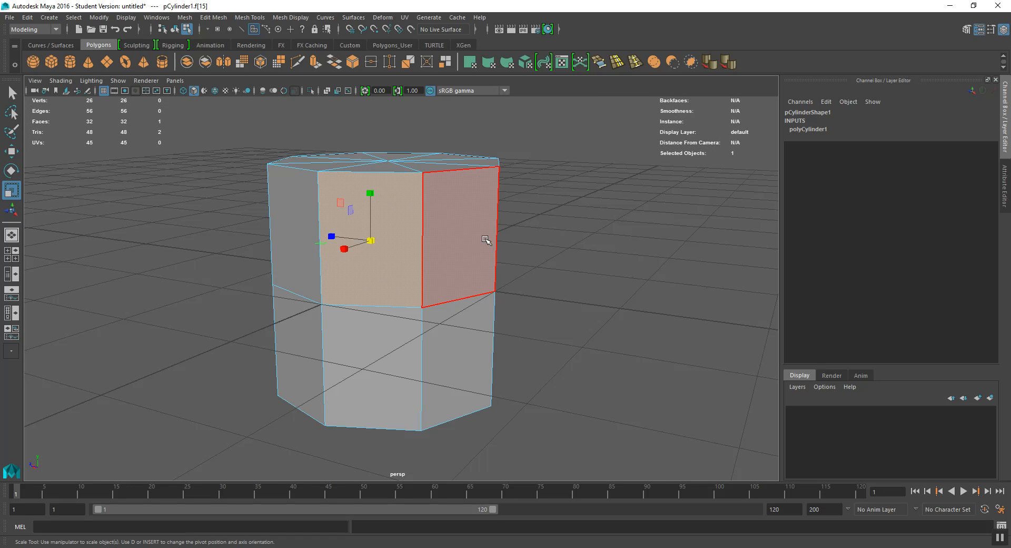
{"action": "key", "text": "4"}
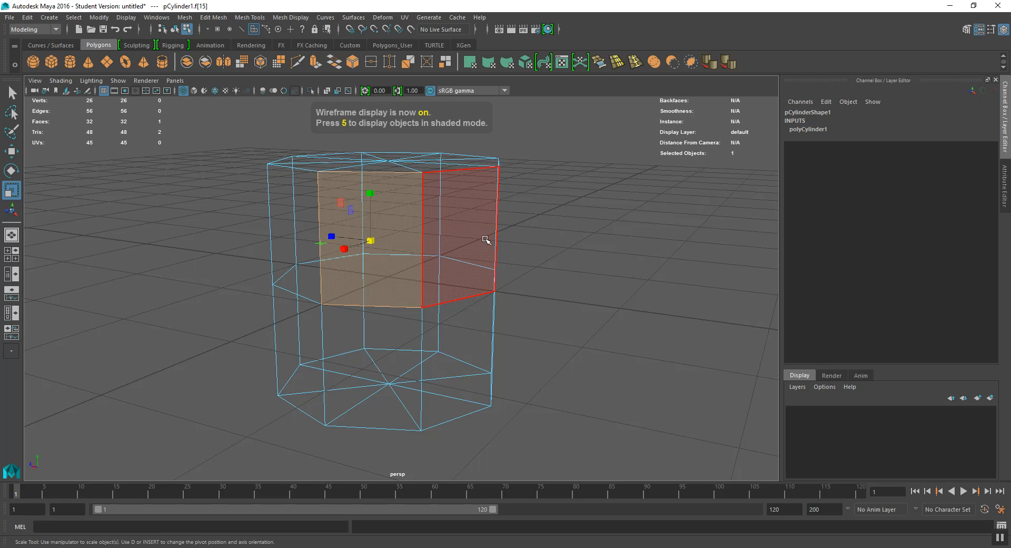
{"action": "left_click_drag", "start_coordinate": [458, 257], "coordinate": [510, 243], "text": "alt"}
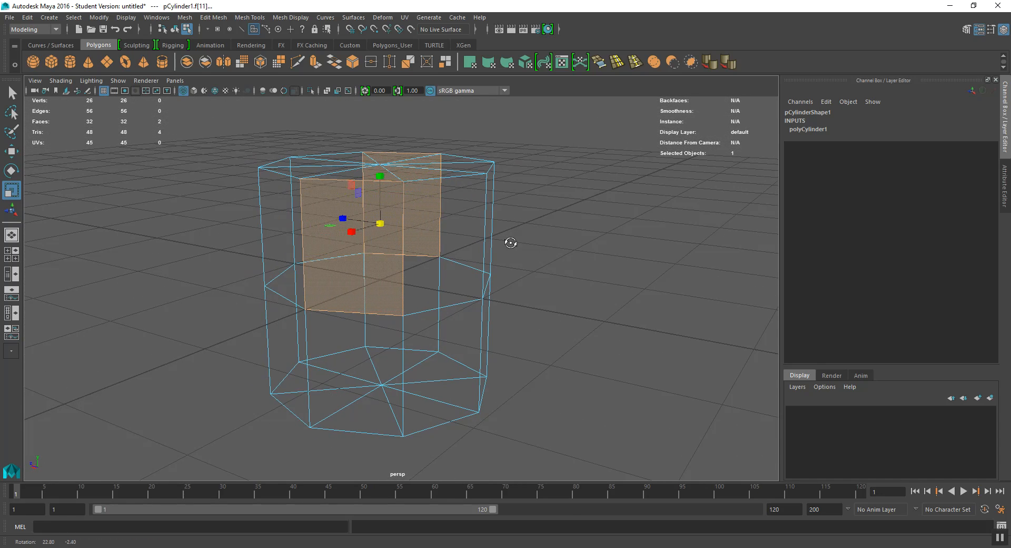
{"action": "key", "text": "5"}
{"action": "mouse_move", "coordinate": [499, 259]}
{"action": "left_mouse_down", "text": "alt"}
{"action": "mouse_move", "coordinate": [460, 264]}
{"action": "mouse_move", "coordinate": [530, 261]}
{"action": "mouse_move", "coordinate": [483, 259]}
{"action": "mouse_move", "coordinate": [520, 267]}
{"action": "left_mouse_up", "text": "alt"}
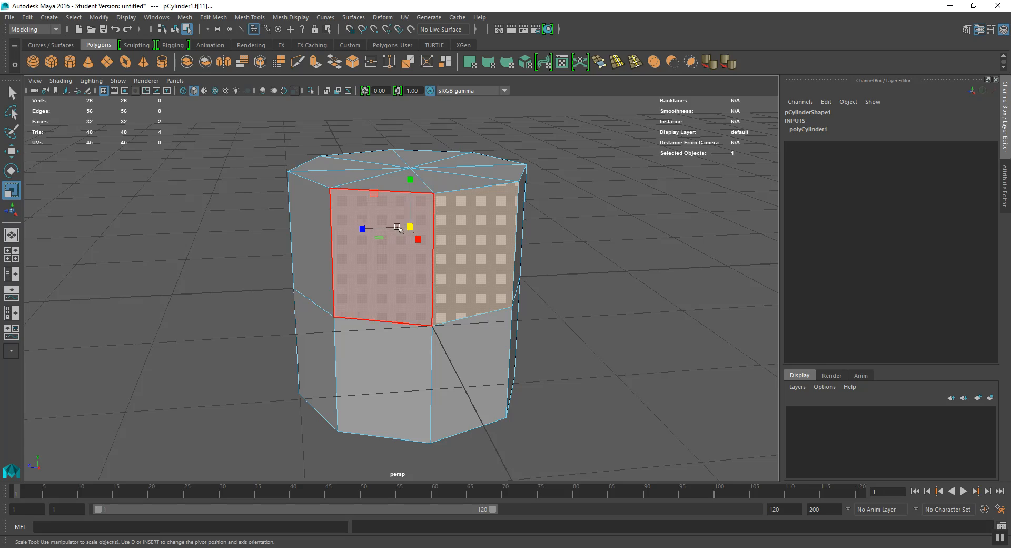
Activate the Move tool and select a single upper side face of the cylinder.
{"action": "left_click_drag", "start_coordinate": [498, 249], "coordinate": [388, 252], "text": "alt"}
{"action": "key", "text": "q"}
{"action": "key", "text": "w"}
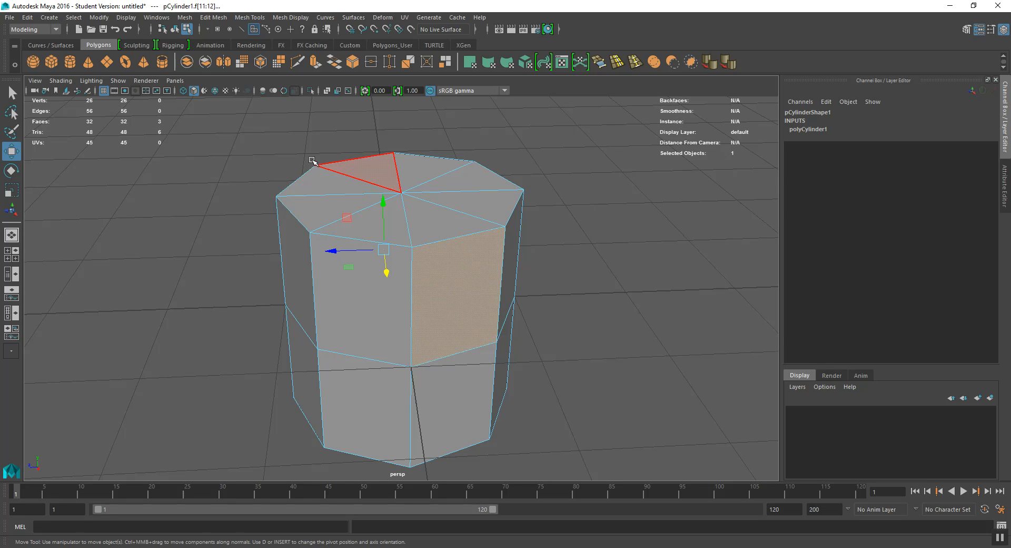
{"action": "left_click_drag", "start_coordinate": [405, 280], "coordinate": [496, 247], "text": "alt"}
{"action": "left_click_drag", "start_coordinate": [395, 243], "coordinate": [359, 228], "text": "alt"}
{"action": "left_click", "coordinate": [483, 198]}
{"action": "left_click_drag", "start_coordinate": [501, 259], "coordinate": [466, 279], "text": "alt"}
{"action": "mouse_move", "coordinate": [472, 232]}
{"action": "left_mouse_down", "text": "alt"}
{"action": "mouse_move", "coordinate": [402, 242]}
{"action": "mouse_move", "coordinate": [461, 192]}
{"action": "mouse_move", "coordinate": [480, 243]}
{"action": "left_mouse_up", "text": "alt"}
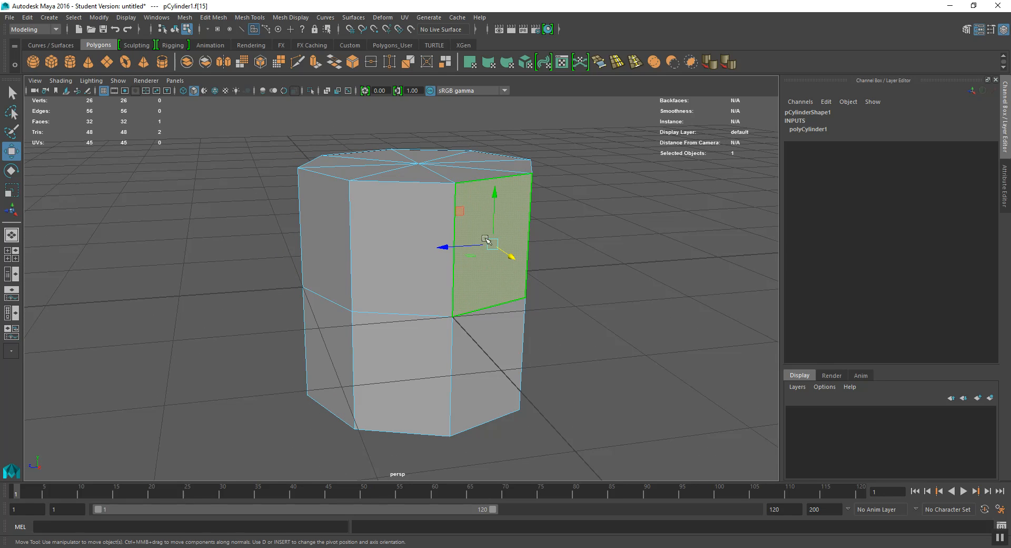
{"action": "left_click_drag", "start_coordinate": [520, 283], "coordinate": [536, 293], "text": "alt"}
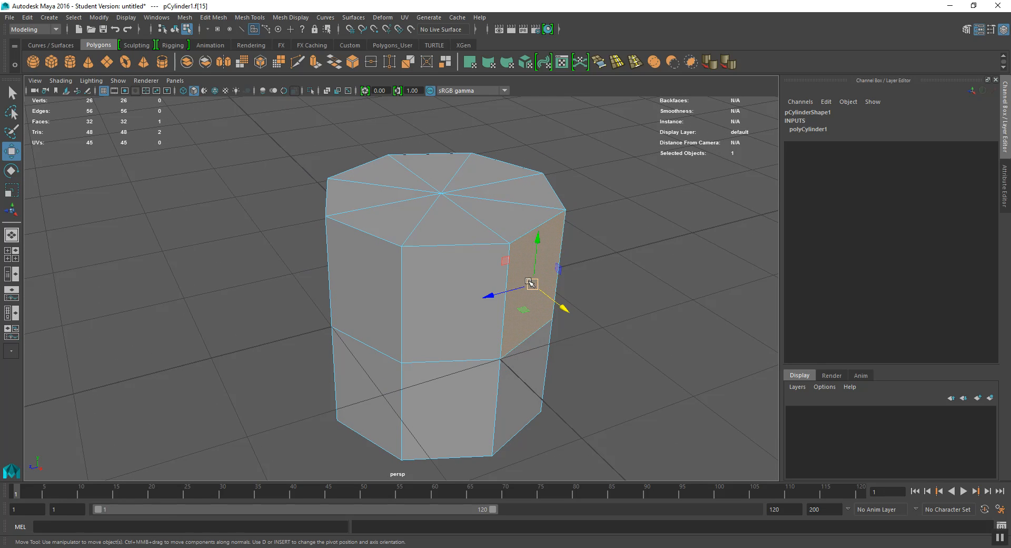
{"action": "middle_click_drag", "start_coordinate": [535, 357], "coordinate": [518, 319], "text": "alt"}
{"action": "left_click_drag", "start_coordinate": [519, 321], "coordinate": [467, 238], "text": "alt"}
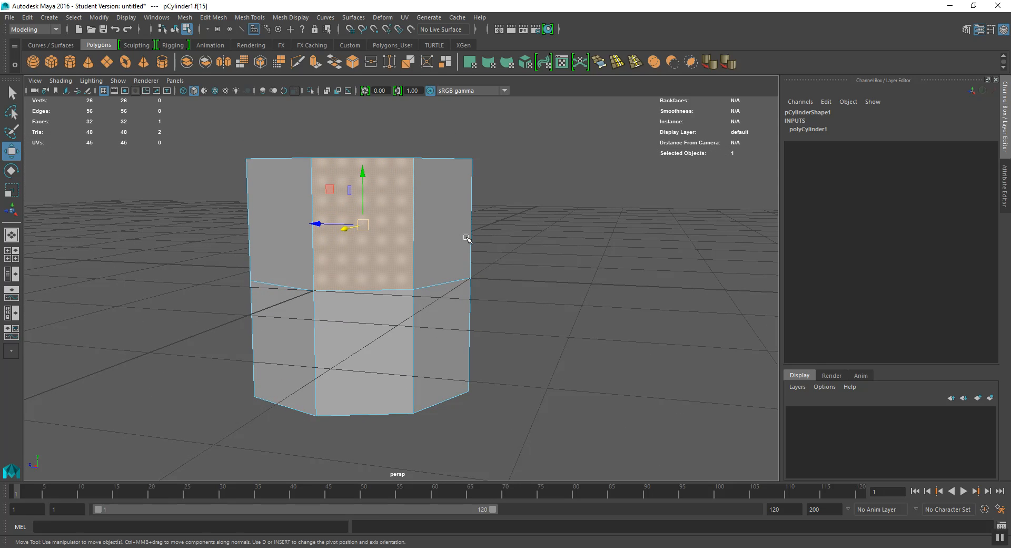
Select all eight triangular faces of the cylinder's top cap one by one.
{"action": "left_click_drag", "start_coordinate": [293, 149], "coordinate": [374, 203], "text": "alt"}
{"action": "left_click", "coordinate": [374, 202]}
{"action": "left_click", "coordinate": [415, 188], "text": "shift"}
{"action": "left_click", "coordinate": [424, 177], "text": "shift"}
{"action": "left_click_drag", "start_coordinate": [305, 171], "coordinate": [324, 197], "text": "alt"}
{"action": "left_click", "coordinate": [316, 187], "text": "shift"}
{"action": "left_click", "coordinate": [284, 205], "text": "shift"}
{"action": "left_click", "coordinate": [300, 223], "text": "shift"}
{"action": "left_click", "coordinate": [402, 187], "text": "shift"}
{"action": "left_click", "coordinate": [378, 179], "text": "shift"}
{"action": "left_click_drag", "start_coordinate": [379, 179], "coordinate": [377, 213], "text": "alt"}
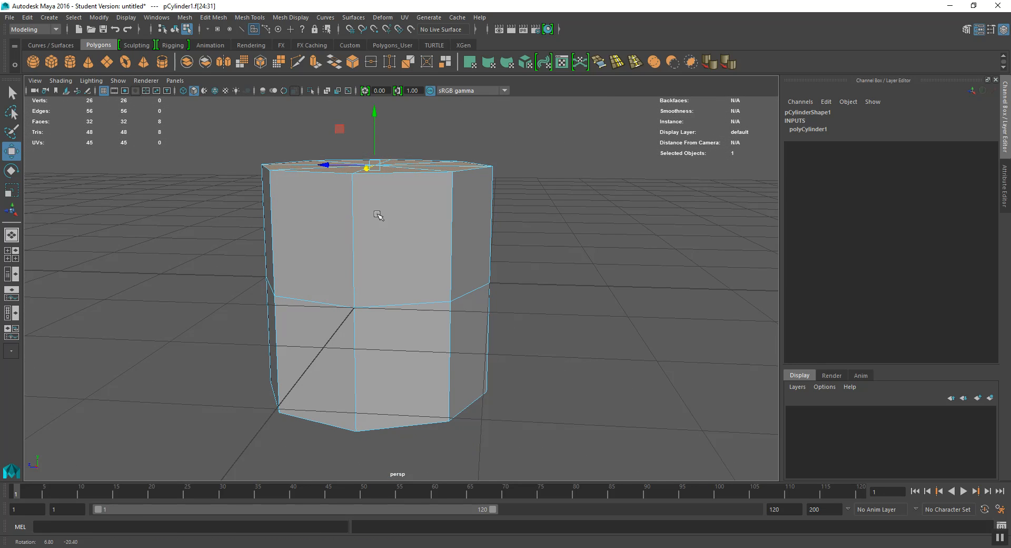
Box-select the top cap and upper side faces together, and remove the side faces from the selection.
{"action": "left_click_drag", "start_coordinate": [188, 115], "coordinate": [595, 185]}
{"action": "left_click_drag", "start_coordinate": [548, 266], "coordinate": [549, 261], "text": "alt"}
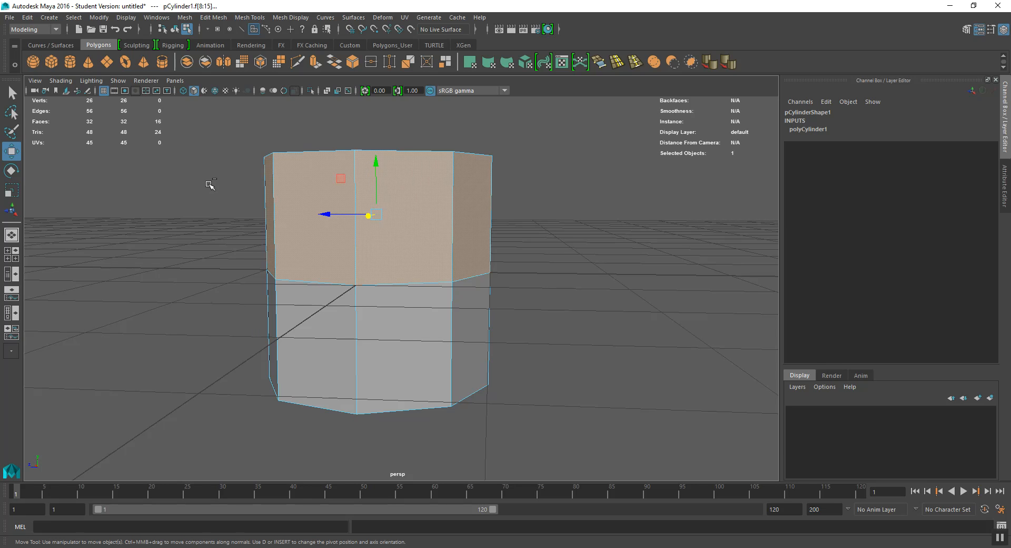
{"action": "left_click_drag", "start_coordinate": [177, 182], "coordinate": [622, 325]}
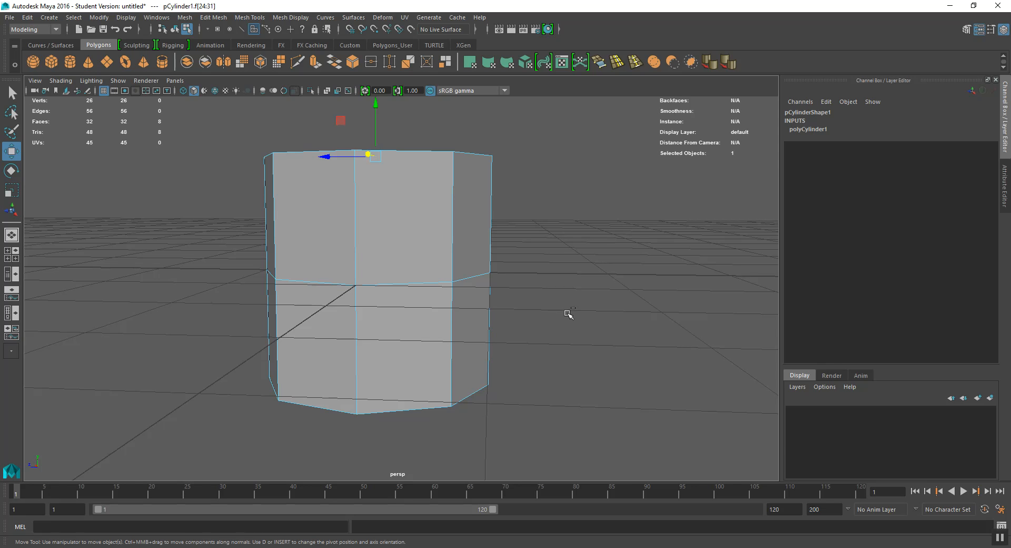
{"action": "left_click_drag", "start_coordinate": [439, 182], "coordinate": [448, 218], "text": "alt"}
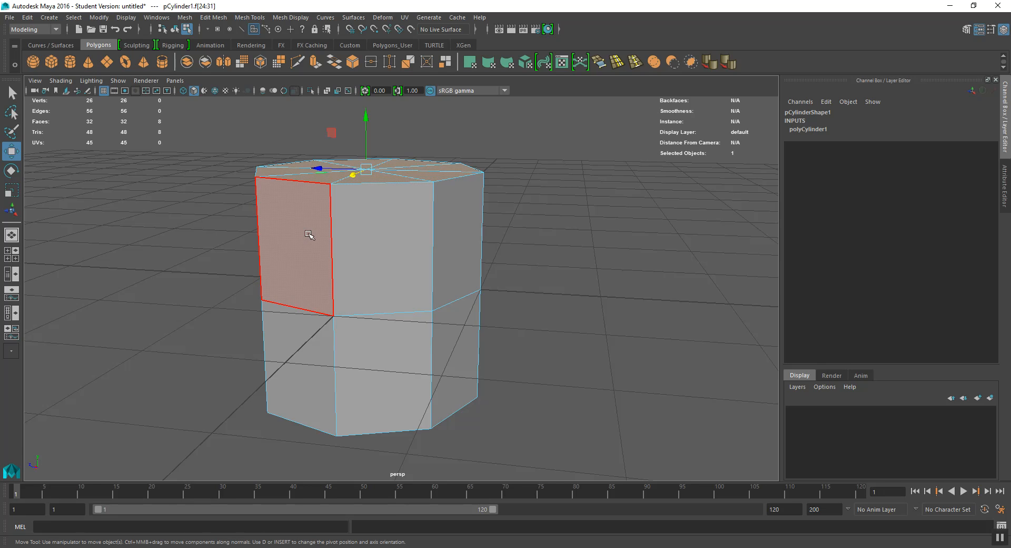
{"action": "left_click_drag", "start_coordinate": [304, 235], "coordinate": [311, 225], "text": "alt"}
{"action": "left_click_drag", "start_coordinate": [202, 117], "coordinate": [495, 196]}
{"action": "key", "text": "ctrl+z"}
Box-select the ring of upper side faces and add the top cap faces to the selection.
{"action": "mouse_move", "coordinate": [402, 191]}
{"action": "left_mouse_down", "text": "alt"}
{"action": "mouse_move", "coordinate": [421, 170]}
{"action": "mouse_move", "coordinate": [396, 208]}
{"action": "mouse_move", "coordinate": [405, 182]}
{"action": "left_mouse_up", "text": "alt"}
{"action": "left_click_drag", "start_coordinate": [232, 295], "coordinate": [576, 224]}
{"action": "mouse_move", "coordinate": [509, 231]}
{"action": "left_mouse_down", "text": "alt"}
{"action": "mouse_move", "coordinate": [505, 242]}
{"action": "mouse_move", "coordinate": [502, 226]}
{"action": "left_mouse_up", "text": "alt"}
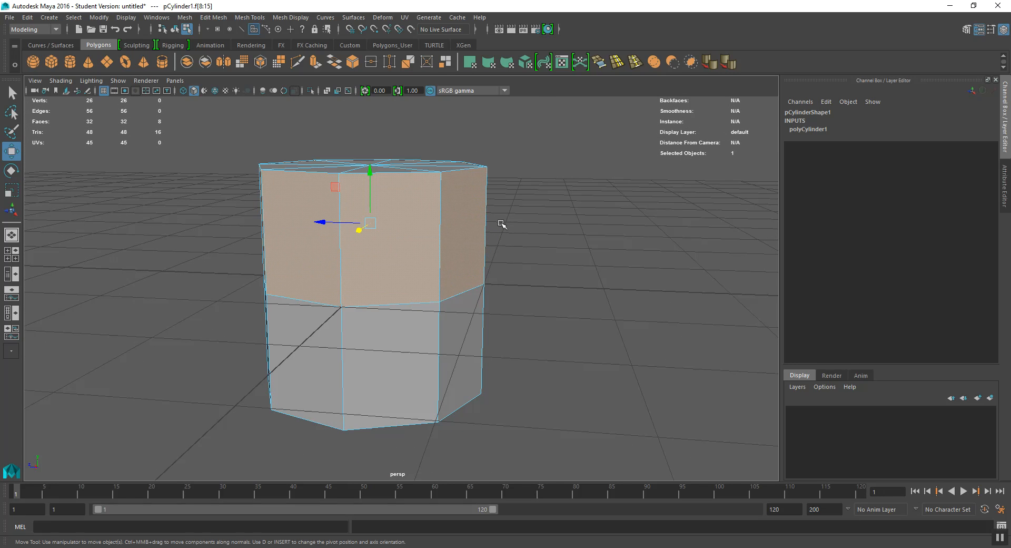
{"action": "left_click_drag", "start_coordinate": [224, 133], "coordinate": [476, 187], "text": "shift"}
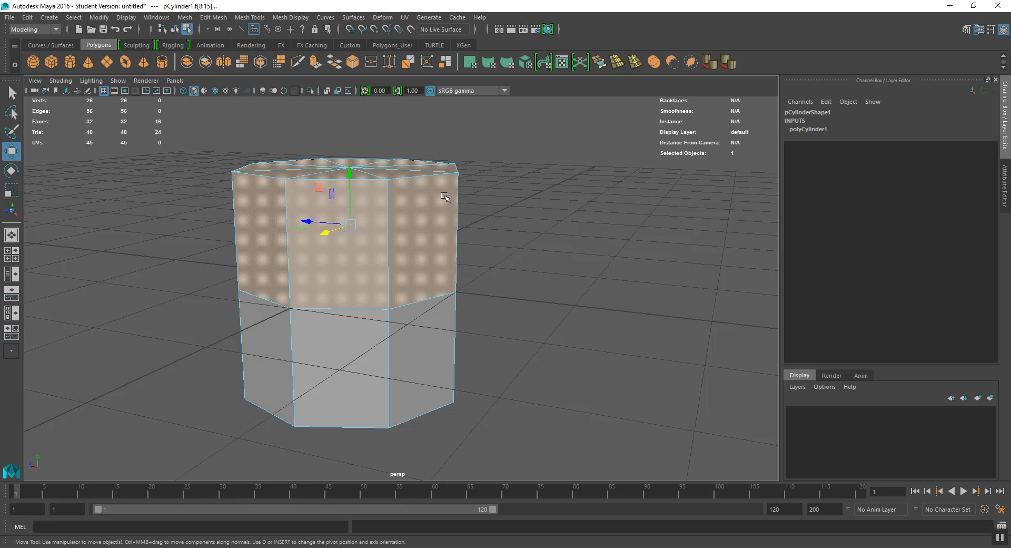
Select one lower side face and toggle the selection across the whole cylinder to select every other face instead.
{"action": "left_click", "coordinate": [435, 311]}
{"action": "left_click_drag", "start_coordinate": [506, 313], "coordinate": [480, 282], "text": "alt"}
{"action": "left_click_drag", "start_coordinate": [421, 348], "coordinate": [423, 367], "text": "alt"}
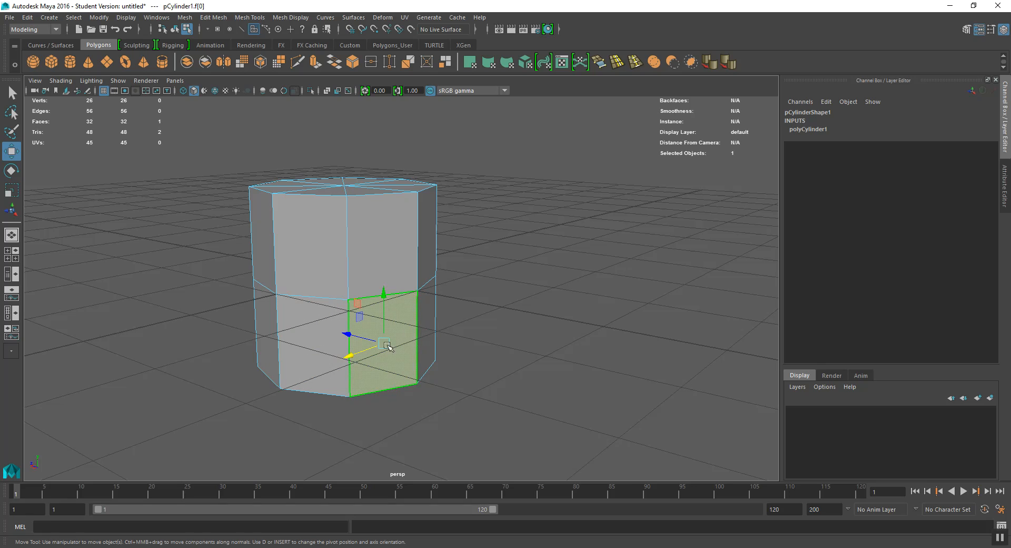
{"action": "left_click_drag", "start_coordinate": [209, 153], "coordinate": [719, 474], "text": "shift"}
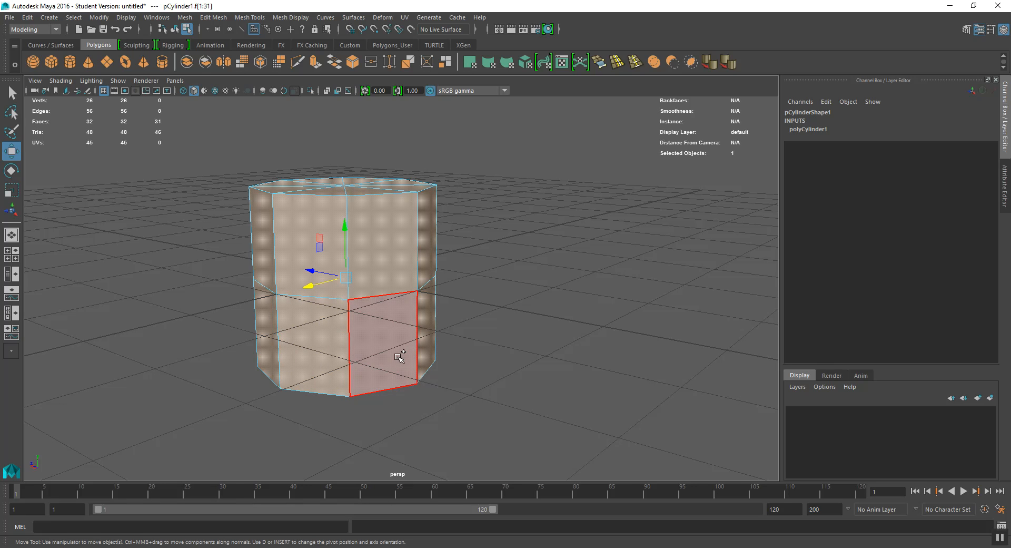
Select the single lower side face again, and box-select all faces of the cylinder including the underside.
{"action": "left_click", "coordinate": [382, 337]}
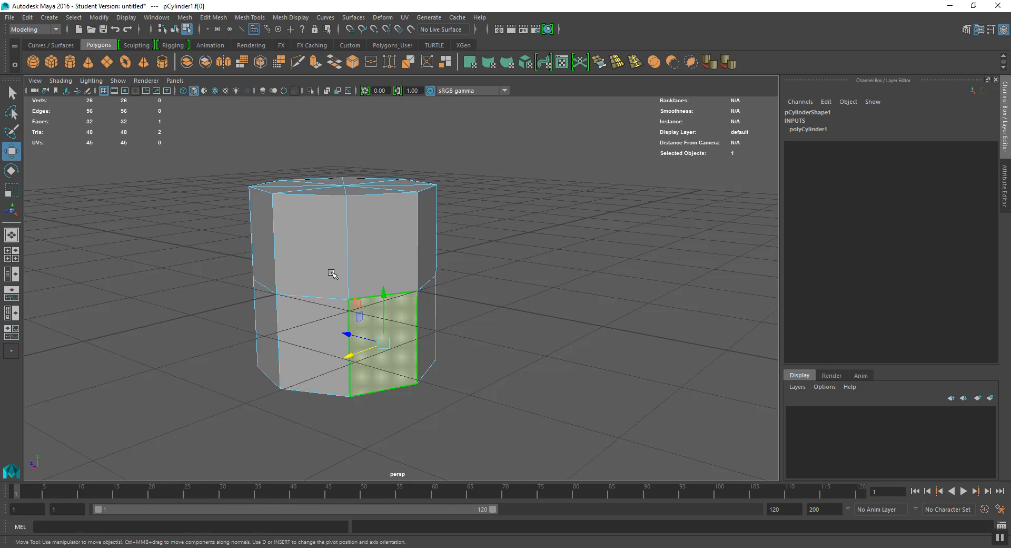
{"action": "left_click_drag", "start_coordinate": [194, 135], "coordinate": [491, 428]}
{"action": "left_click_drag", "start_coordinate": [339, 339], "coordinate": [381, 255], "text": "alt"}
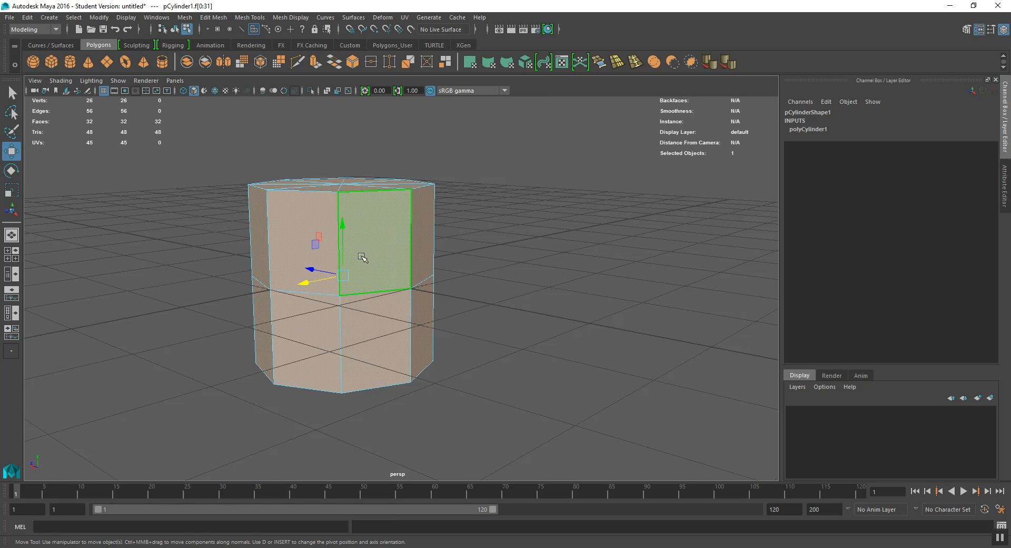
{"action": "left_click_drag", "start_coordinate": [376, 260], "coordinate": [363, 289], "text": "alt"}
{"action": "left_click_drag", "start_coordinate": [335, 192], "coordinate": [458, 221], "text": "alt"}
{"action": "left_click", "coordinate": [343, 250]}
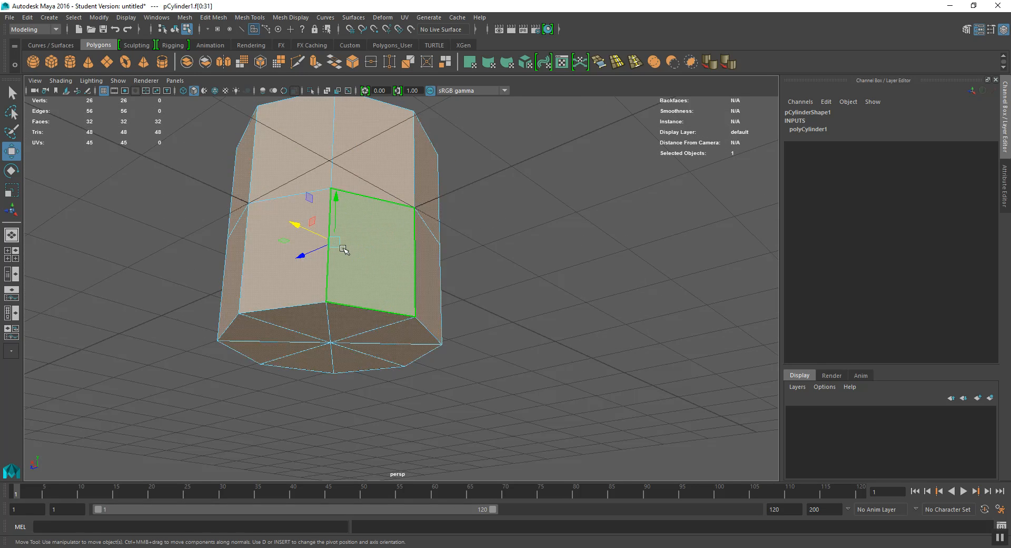
Switch the cylinder to edge selection and select a vertical edge loop running down the side and across both caps.
{"action": "left_click_drag", "start_coordinate": [401, 312], "coordinate": [374, 303], "text": "alt"}
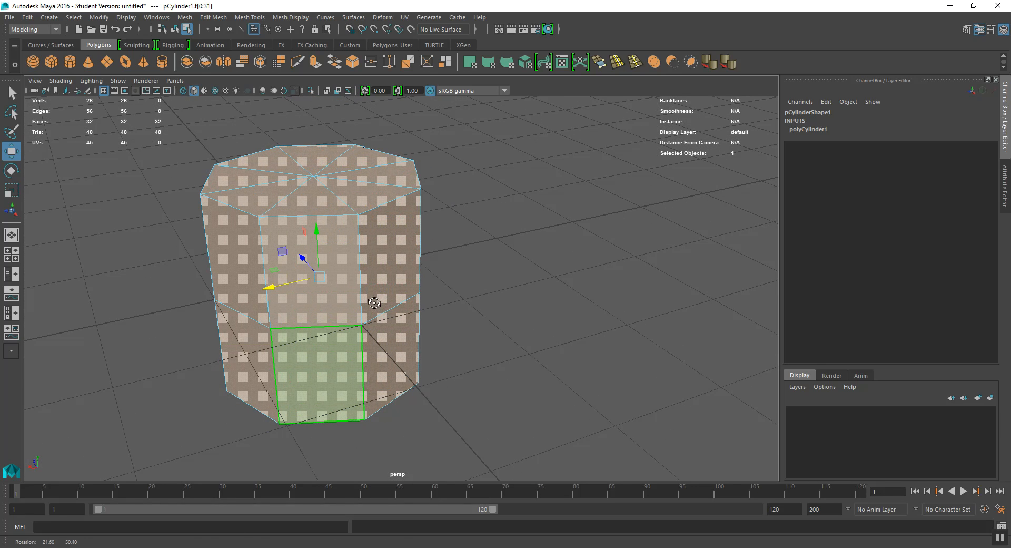
{"action": "left_click_drag", "start_coordinate": [458, 302], "coordinate": [415, 300], "text": "alt"}
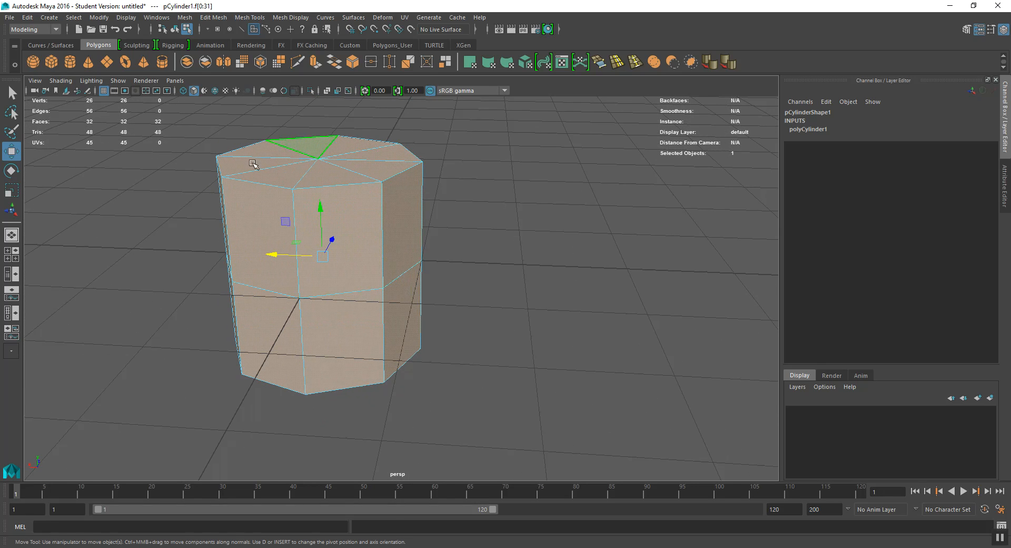
{"action": "mouse_move", "coordinate": [348, 265]}
{"action": "right_mouse_down"}
{"action": "mouse_move", "coordinate": [347, 287]}
{"action": "mouse_move", "coordinate": [348, 248]}
{"action": "right_mouse_up"}
{"action": "double_click", "coordinate": [345, 296]}
{"action": "left_click_drag", "start_coordinate": [345, 296], "coordinate": [399, 284], "text": "alt"}
{"action": "double_click", "coordinate": [471, 318]}
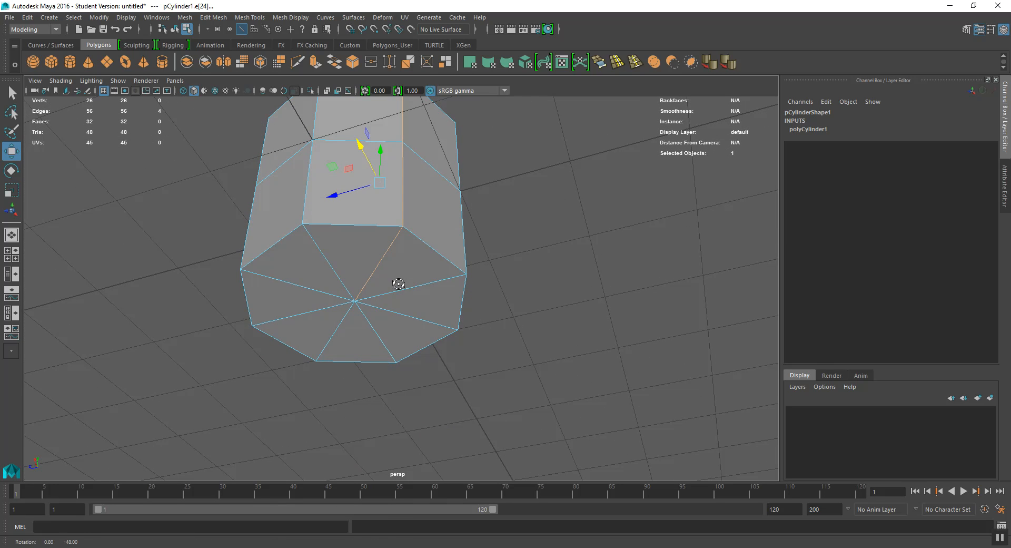
{"action": "left_click_drag", "start_coordinate": [404, 188], "coordinate": [402, 221], "text": "alt"}
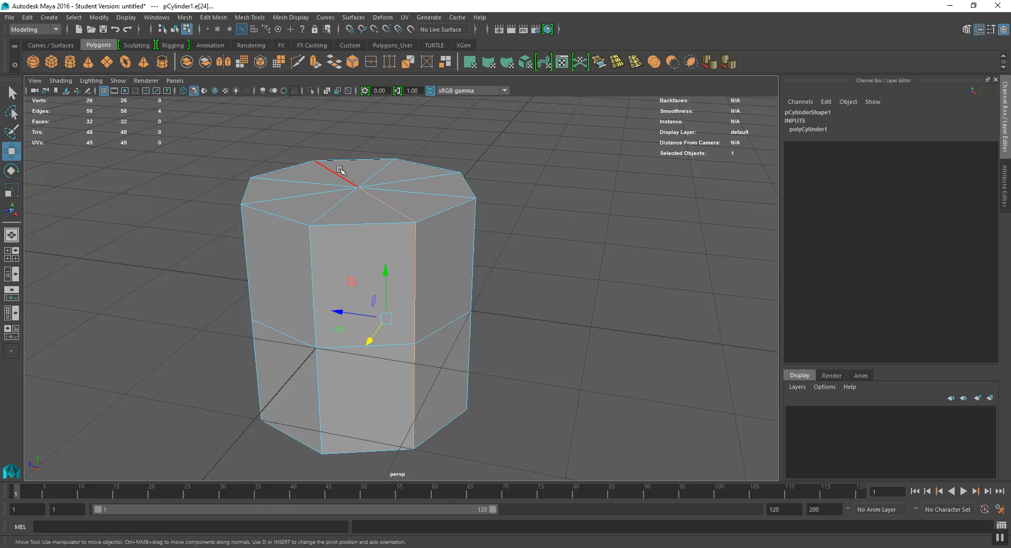
Select a different vertical edge loop on the cylinder, and replace it with the edge loop around the top rim.
{"action": "left_click", "coordinate": [316, 224]}
{"action": "left_click_drag", "start_coordinate": [318, 219], "coordinate": [373, 165], "text": "alt"}
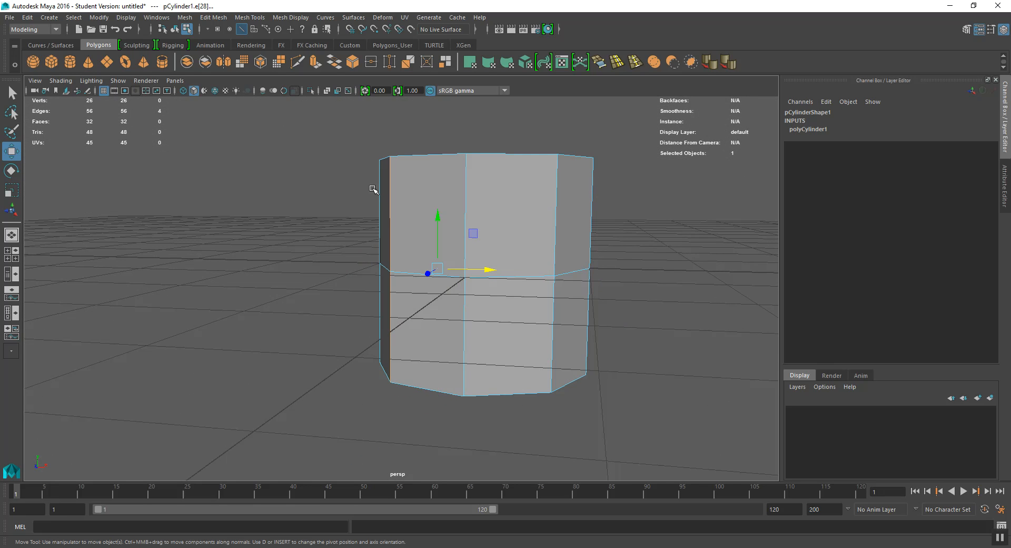
{"action": "left_click_drag", "start_coordinate": [399, 329], "coordinate": [406, 295], "text": "alt"}
{"action": "double_click", "coordinate": [444, 248]}
{"action": "left_click_drag", "start_coordinate": [444, 247], "coordinate": [316, 265], "text": "alt"}
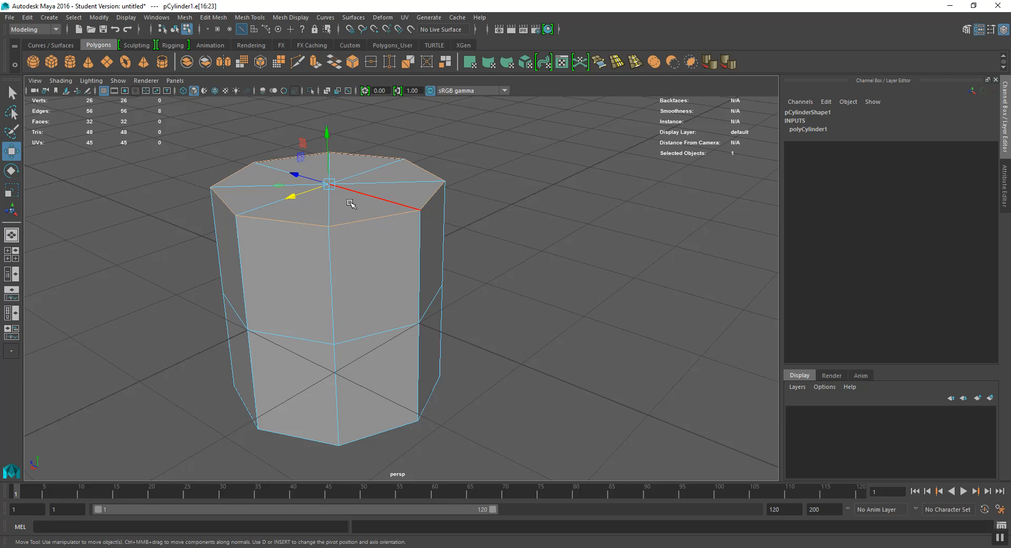
Select the horizontal edge loop around the cylinder's middle and bring up the selection conversion options.
{"action": "double_click", "coordinate": [386, 333]}
{"action": "left_click_drag", "start_coordinate": [386, 333], "coordinate": [380, 219], "text": "alt"}
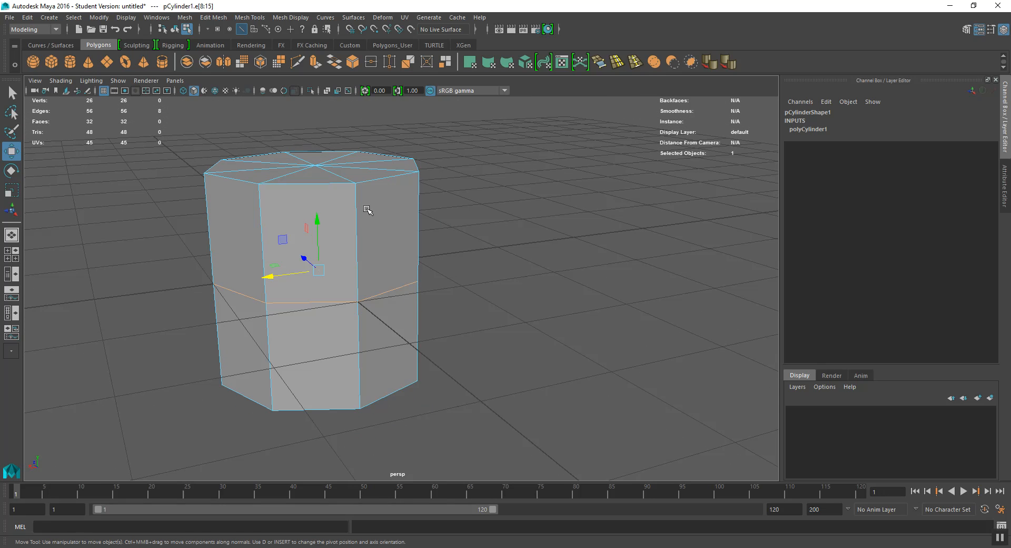
{"action": "left_click_drag", "start_coordinate": [407, 283], "coordinate": [312, 244], "text": "alt"}
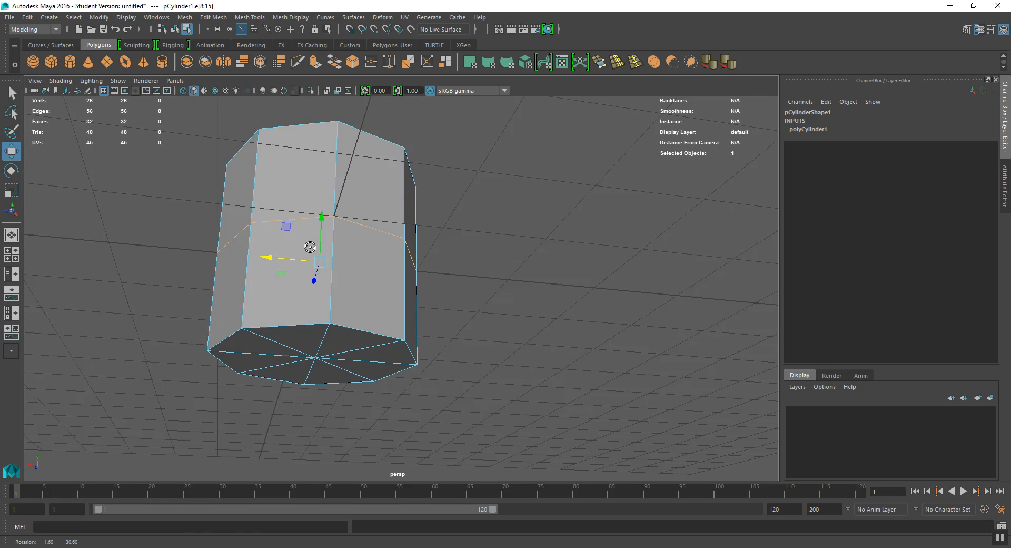
{"action": "left_click", "coordinate": [308, 323]}
{"action": "left_click_drag", "start_coordinate": [308, 323], "coordinate": [447, 349], "text": "alt"}
{"action": "double_click", "coordinate": [388, 238]}
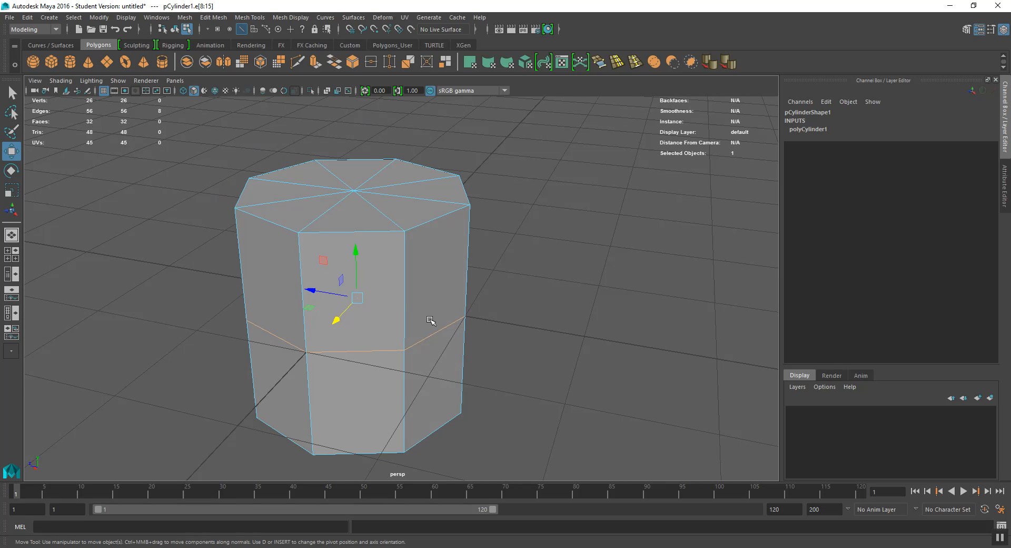
{"action": "right_click", "coordinate": [405, 296], "text": "ctrl"}
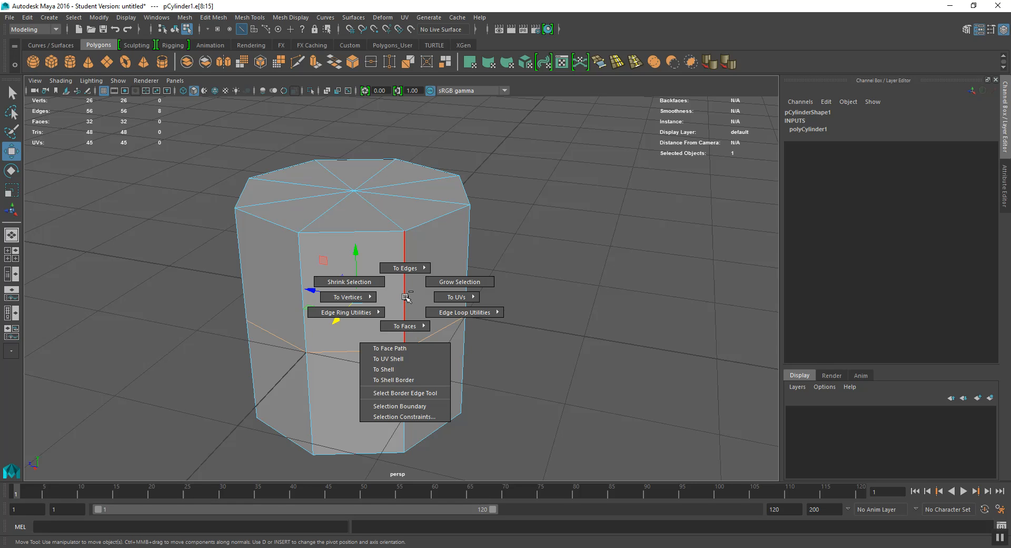
Switch to face selection, select the upper front side face, and extend the selection over its neighbouring faces.
{"action": "right_click_drag", "start_coordinate": [363, 271], "coordinate": [361, 289]}
{"action": "left_click", "coordinate": [377, 276]}
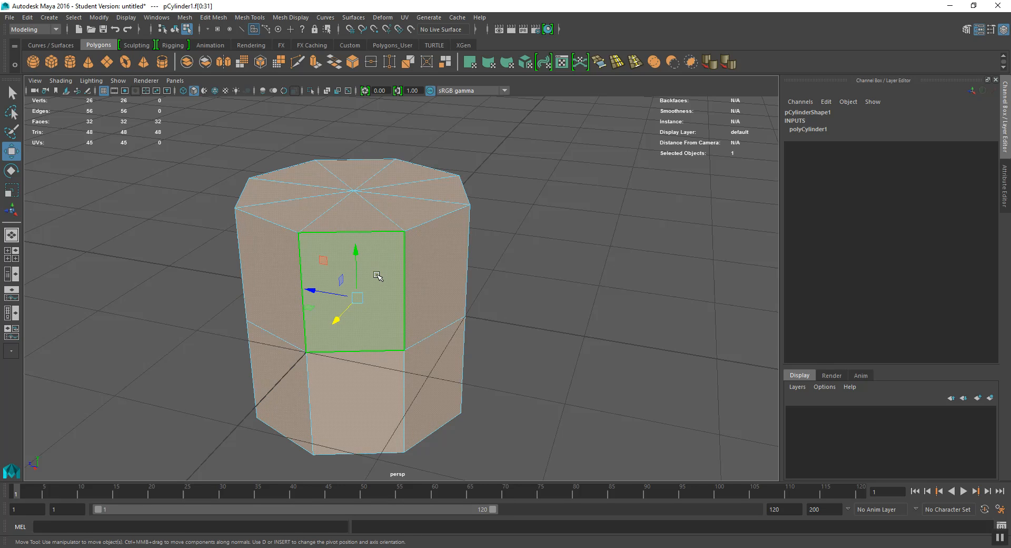
{"action": "key", "text": "ctrl+shift+a"}
{"action": "right_click_drag", "start_coordinate": [375, 273], "coordinate": [359, 295], "text": "ctrl"}
{"action": "key", "text": "ctrl+z"}
{"action": "left_click", "coordinate": [377, 275]}
{"action": "left_click", "coordinate": [331, 316]}
{"action": "left_click", "coordinate": [277, 289], "text": "shift"}
{"action": "mouse_move", "coordinate": [314, 213]}
{"action": "left_mouse_down", "text": "shift"}
{"action": "mouse_move", "coordinate": [384, 219]}
{"action": "mouse_move", "coordinate": [441, 264]}
{"action": "mouse_move", "coordinate": [444, 384]}
{"action": "mouse_move", "coordinate": [289, 395]}
{"action": "left_mouse_up", "text": "shift"}
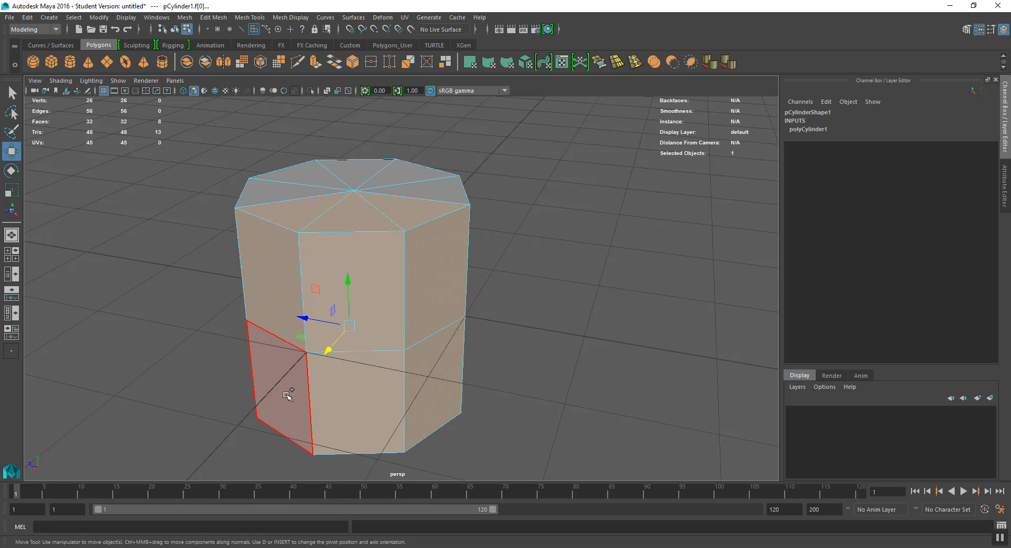
Select only the upper front side face and bring up its selection conversion options.
{"action": "left_click", "coordinate": [350, 284]}
{"action": "mouse_move", "coordinate": [350, 284]}
{"action": "right_mouse_down"}
{"action": "mouse_move", "coordinate": [358, 282]}
{"action": "mouse_move", "coordinate": [343, 266]}
{"action": "mouse_move", "coordinate": [350, 273]}
{"action": "right_mouse_up"}
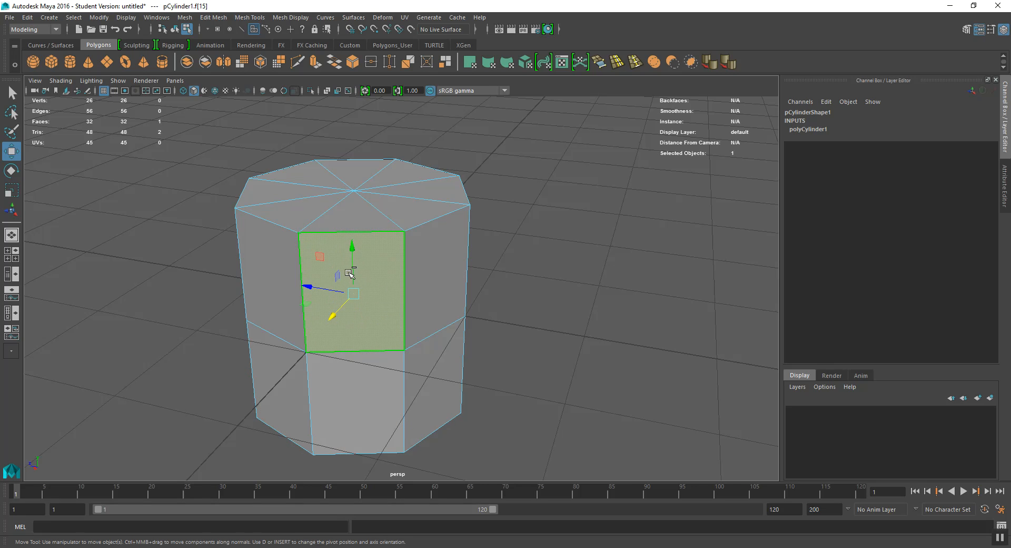
{"action": "right_click", "coordinate": [378, 274], "text": "ctrl"}
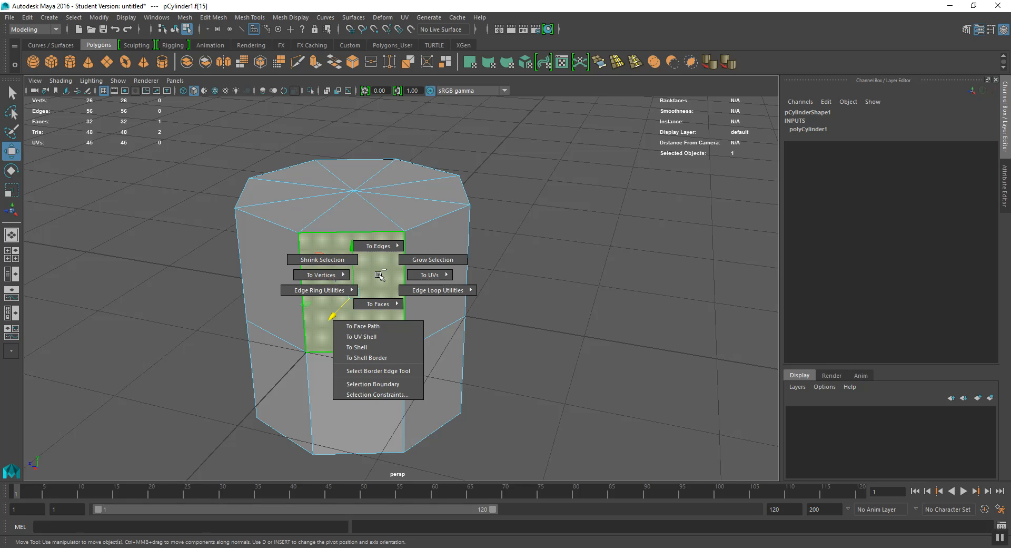
{"action": "right_click_drag", "start_coordinate": [378, 273], "coordinate": [353, 283], "text": "ctrl"}
Add the faces surrounding the upper front side face to the selection individually, covering adjacent side and top cap faces.
{"action": "left_click", "coordinate": [282, 276], "text": "shift"}
{"action": "left_click", "coordinate": [293, 209], "text": "shift"}
{"action": "left_click", "coordinate": [363, 216], "text": "shift"}
{"action": "left_click", "coordinate": [410, 213], "text": "shift"}
{"action": "left_click", "coordinate": [442, 316], "text": "shift"}
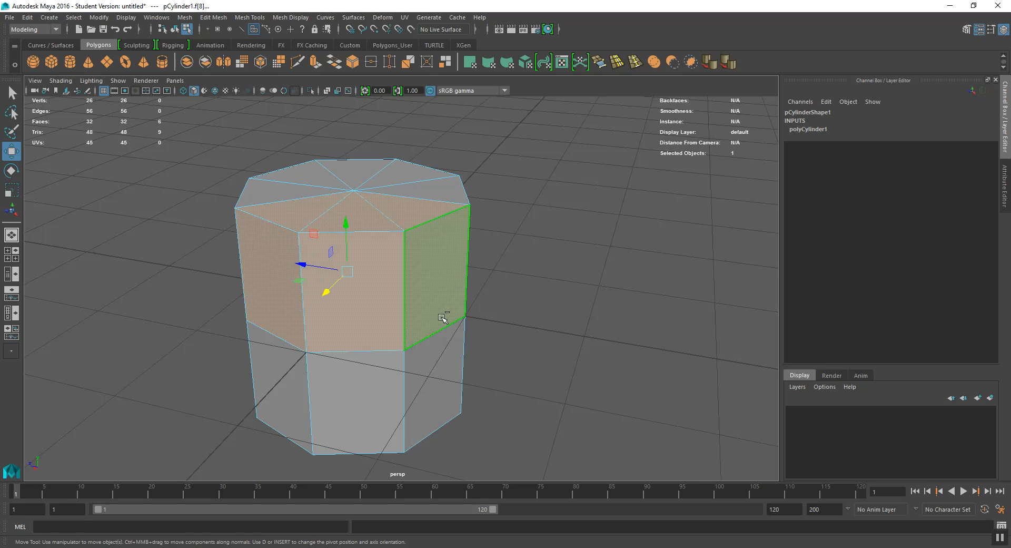
{"action": "left_click", "coordinate": [445, 350], "text": "shift"}
{"action": "left_click", "coordinate": [389, 387], "text": "shift"}
{"action": "left_click", "coordinate": [285, 390], "text": "shift"}
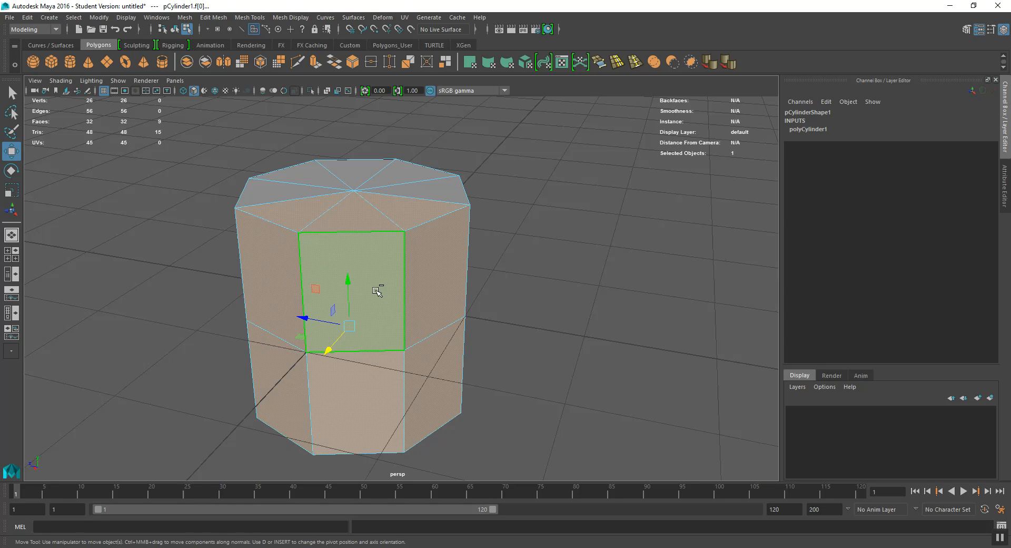
Reduce the selection to the upper front side face and expand it with Grow Selection.
{"action": "right_click", "coordinate": [377, 291], "text": "shift"}
{"action": "right_click_drag", "start_coordinate": [376, 290], "coordinate": [338, 276], "text": "shift"}
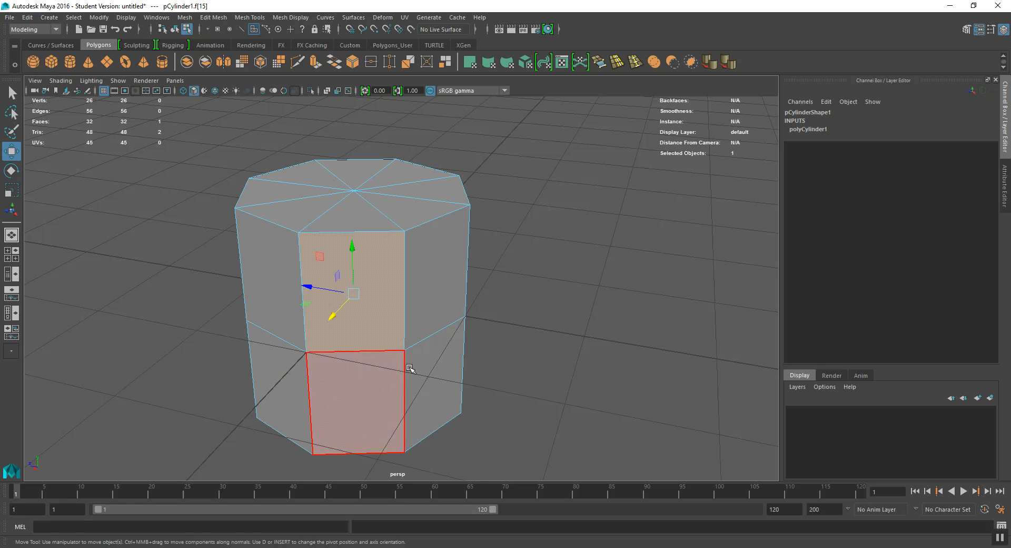
{"action": "right_click", "coordinate": [375, 284], "text": "ctrl"}
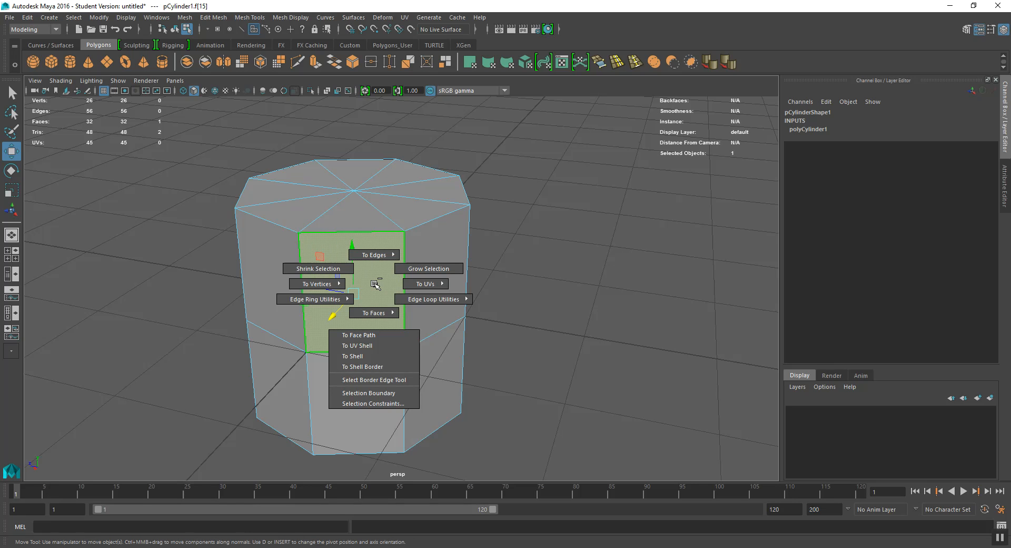
{"action": "left_click", "coordinate": [428, 268]}
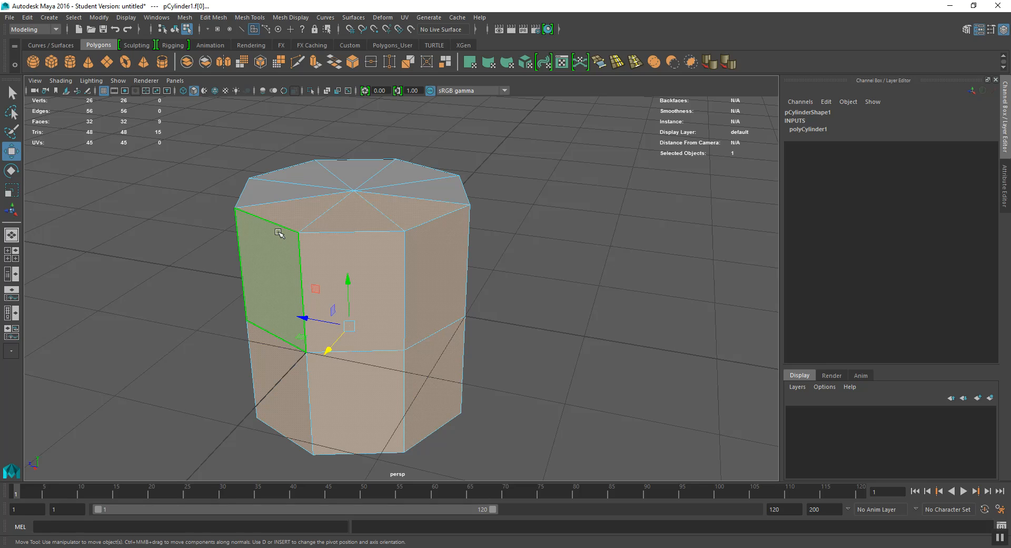
Review the grow, shrink and conversion options available for the selected block of faces.
{"action": "right_click_drag", "start_coordinate": [360, 253], "coordinate": [381, 247], "text": "ctrl"}
{"action": "left_click_drag", "start_coordinate": [379, 264], "coordinate": [356, 248], "text": "alt"}
{"action": "right_click_drag", "start_coordinate": [356, 248], "coordinate": [358, 246]}
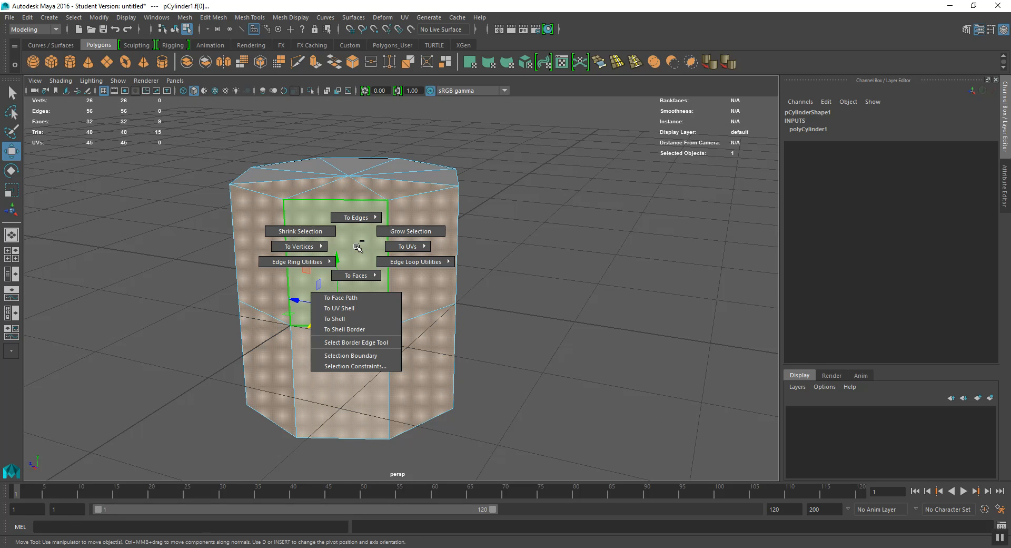
{"action": "right_click_drag", "start_coordinate": [357, 246], "coordinate": [354, 241], "text": "ctrl"}
{"action": "left_click_drag", "start_coordinate": [354, 241], "coordinate": [385, 253], "text": "alt"}
{"action": "mouse_move", "coordinate": [393, 251]}
{"action": "left_mouse_down", "text": "alt"}
{"action": "mouse_move", "coordinate": [385, 254]}
{"action": "mouse_move", "coordinate": [395, 266]}
{"action": "left_mouse_up", "text": "alt"}
Select individual faces around the cylinder, finishing with a single triangular face on the underside.
{"action": "left_click", "coordinate": [395, 266]}
{"action": "left_click", "coordinate": [346, 198], "text": "shift"}
{"action": "left_click_drag", "start_coordinate": [320, 261], "coordinate": [369, 241], "text": "alt"}
{"action": "left_click", "coordinate": [369, 241]}
{"action": "left_click_drag", "start_coordinate": [379, 293], "coordinate": [352, 153], "text": "alt"}
{"action": "left_click", "coordinate": [368, 272]}
{"action": "left_click_drag", "start_coordinate": [456, 232], "coordinate": [404, 254], "text": "alt"}
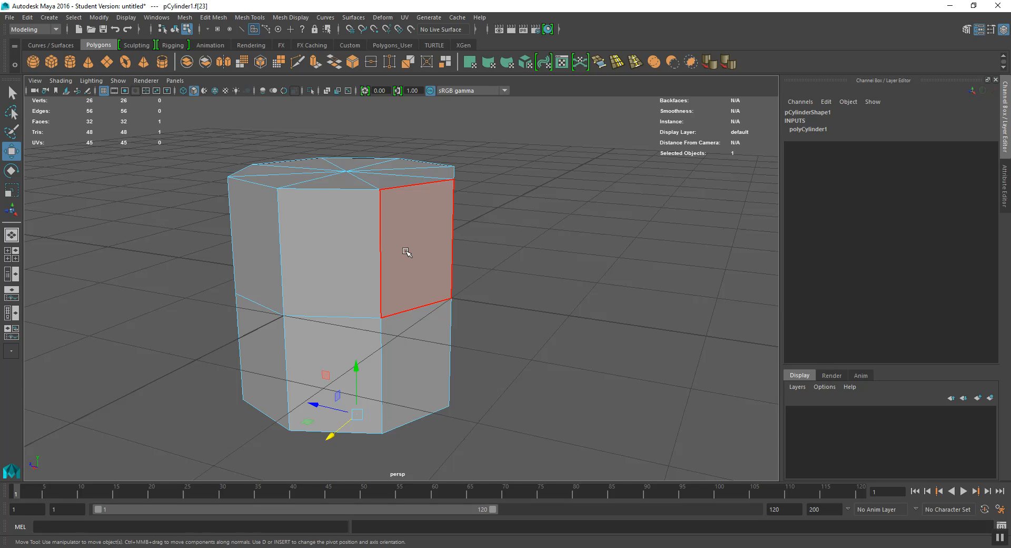
Return to object mode, move the whole cylinder to about X -1.09, Y 0.53, Z -1.01, and undo the move.
{"action": "left_click_drag", "start_coordinate": [405, 252], "coordinate": [435, 234], "text": "alt"}
{"action": "right_click", "coordinate": [358, 251]}
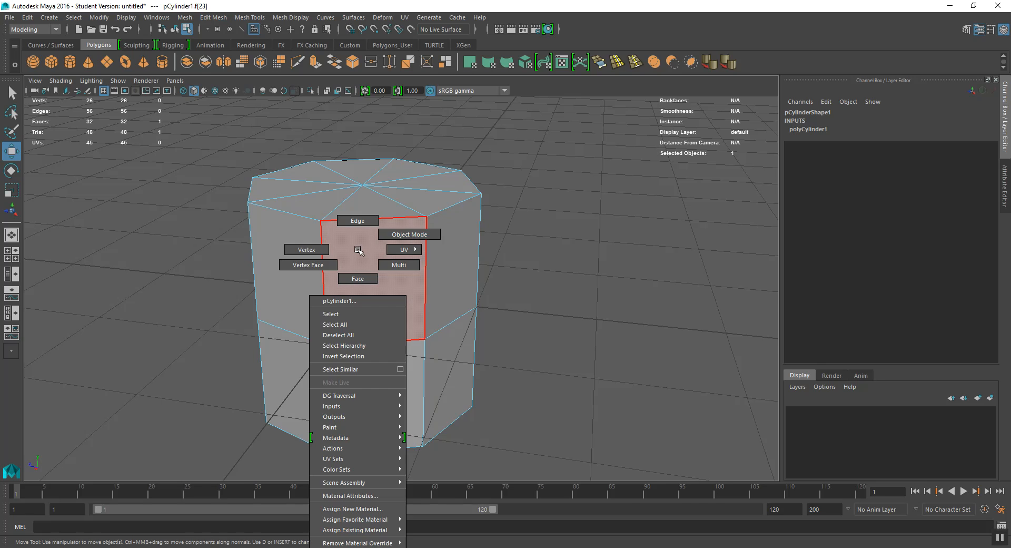
{"action": "left_click", "coordinate": [381, 238]}
{"action": "left_click_drag", "start_coordinate": [431, 282], "coordinate": [384, 241], "text": "alt"}
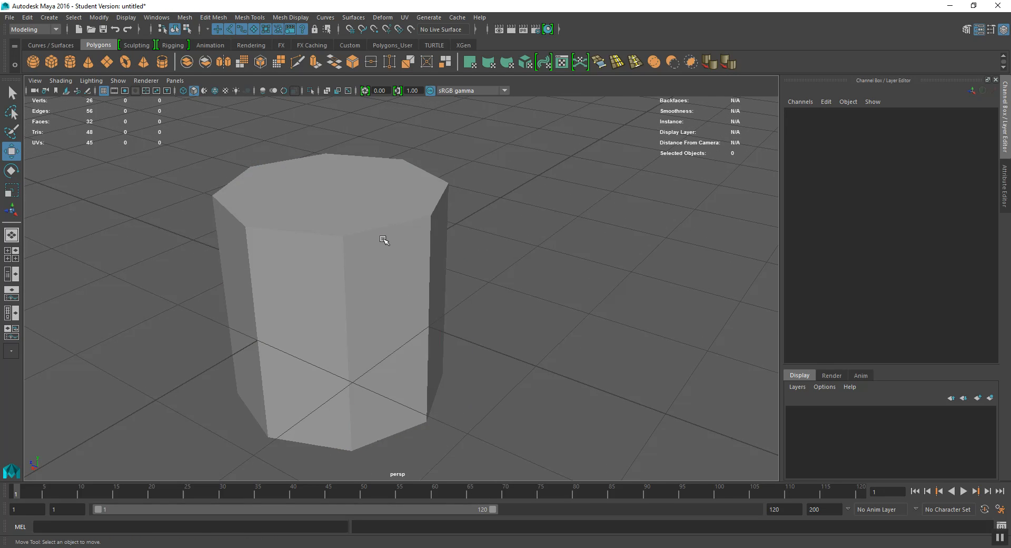
{"action": "left_click", "coordinate": [380, 249]}
{"action": "middle_click_drag", "start_coordinate": [350, 268], "coordinate": [515, 225]}
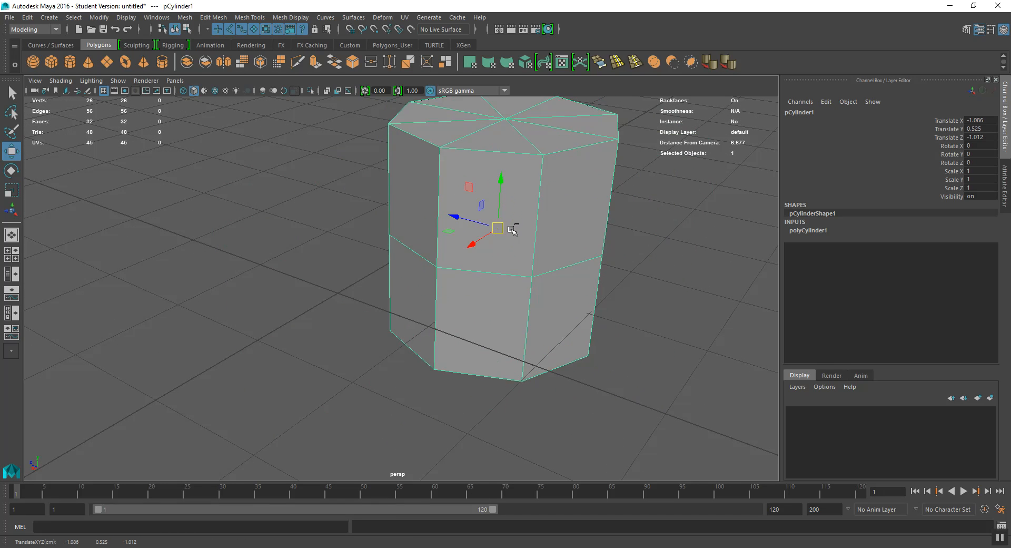
{"action": "key", "text": "ctrl+z"}
Switch the cylinder to face selection and box-select its top cap and upper side faces.
{"action": "right_click", "coordinate": [404, 227]}
{"action": "left_click", "coordinate": [402, 257]}
{"action": "left_click_drag", "start_coordinate": [372, 253], "coordinate": [384, 247], "text": "alt"}
{"action": "left_click_drag", "start_coordinate": [169, 141], "coordinate": [548, 290]}
{"action": "left_click_drag", "start_coordinate": [394, 219], "coordinate": [402, 266], "text": "alt"}
Box-select groups of the cylinder's faces and move them freely sideways to skew its body.
{"action": "right_click", "coordinate": [412, 240]}
{"action": "left_click", "coordinate": [414, 259]}
{"action": "left_click_drag", "start_coordinate": [152, 314], "coordinate": [464, 346]}
{"action": "left_click_drag", "start_coordinate": [359, 334], "coordinate": [294, 349]}
{"action": "left_click_drag", "start_coordinate": [402, 224], "coordinate": [579, 257], "text": "alt"}
{"action": "left_click_drag", "start_coordinate": [338, 251], "coordinate": [426, 244]}
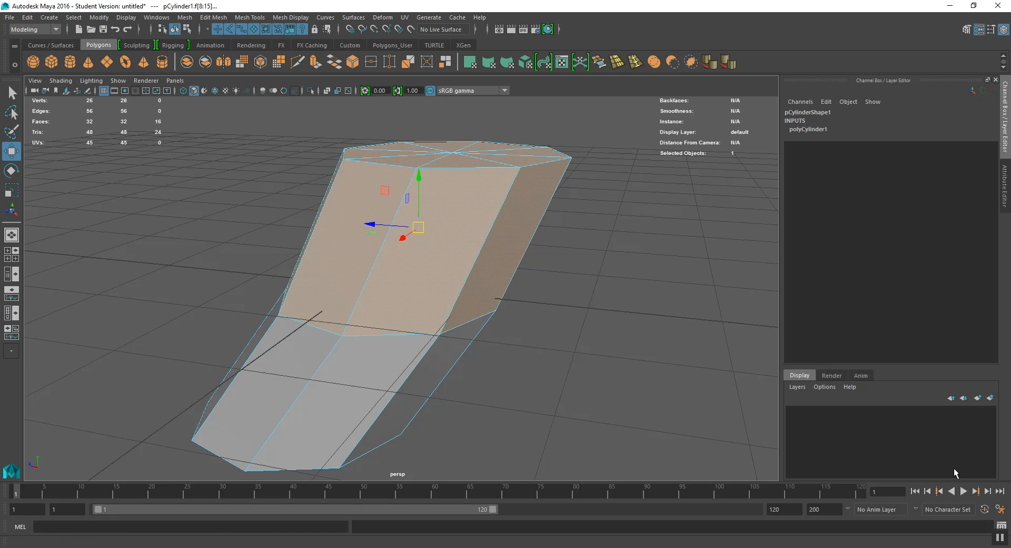